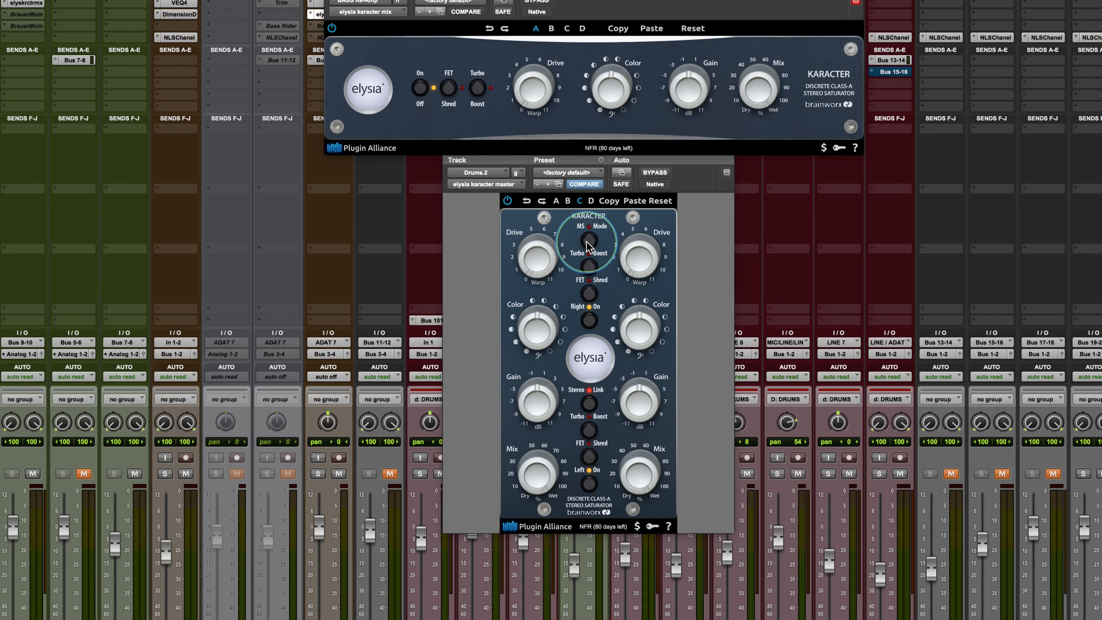
# - Switch the Drums.2 Karacter master to MS mode, and return it to left/right stereo mode
pyautogui.click(587, 242)
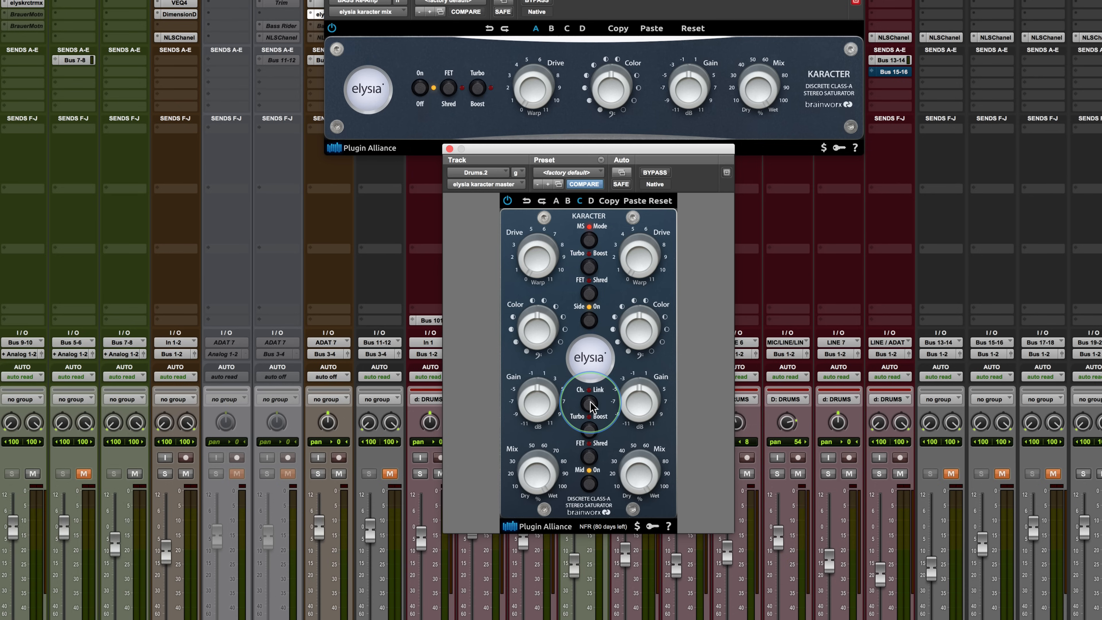
pyautogui.moveTo(542, 256); pyautogui.dragTo(542, 252)
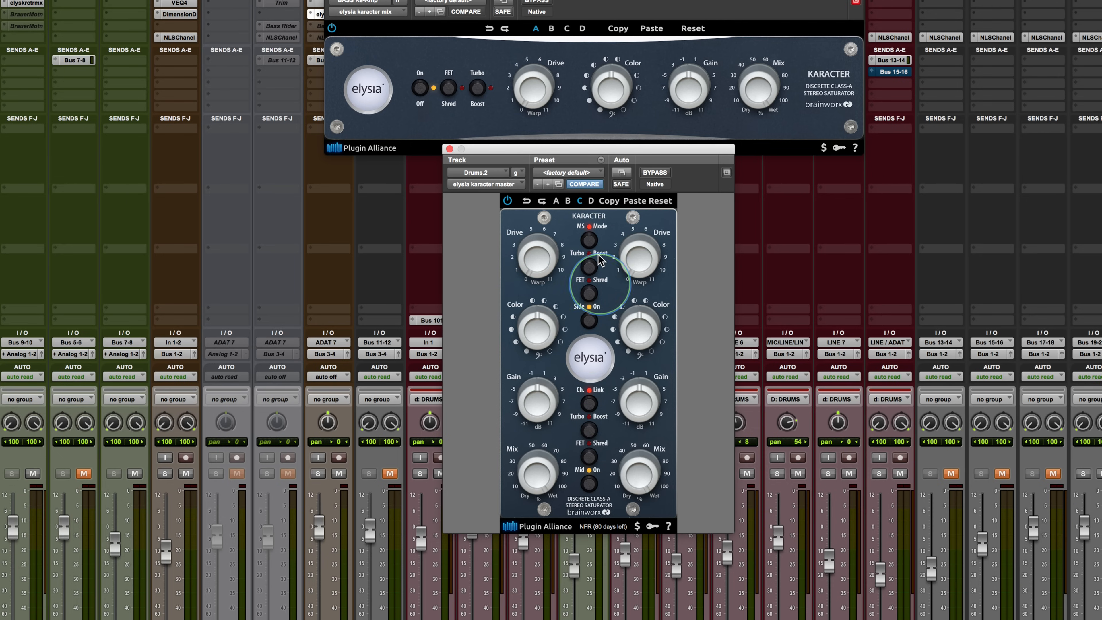
pyautogui.click(597, 240)
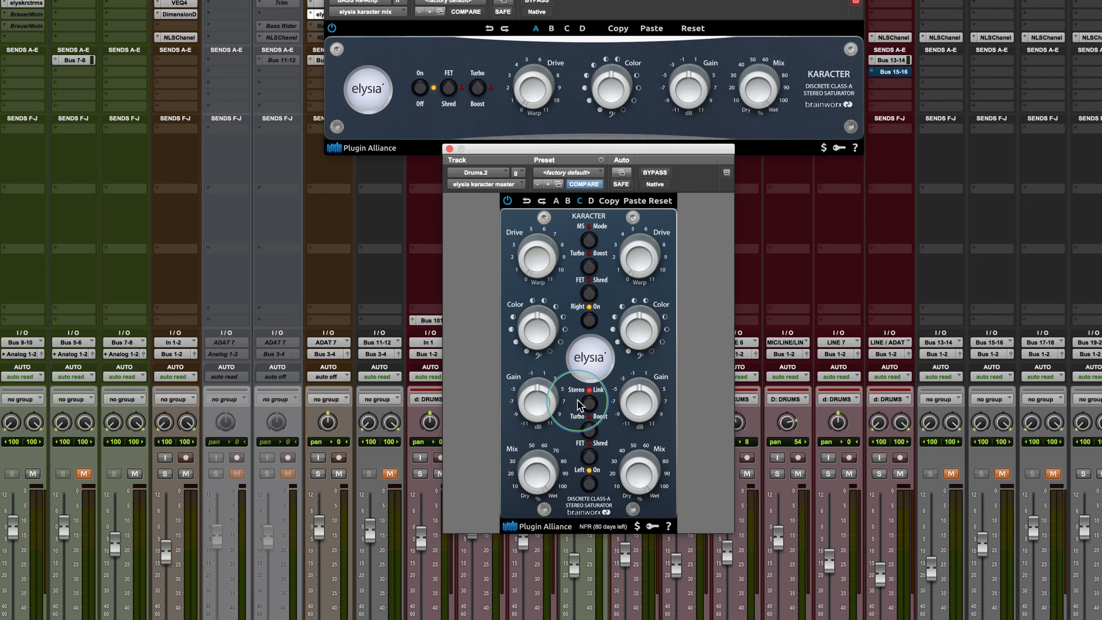
pyautogui.click(589, 322)
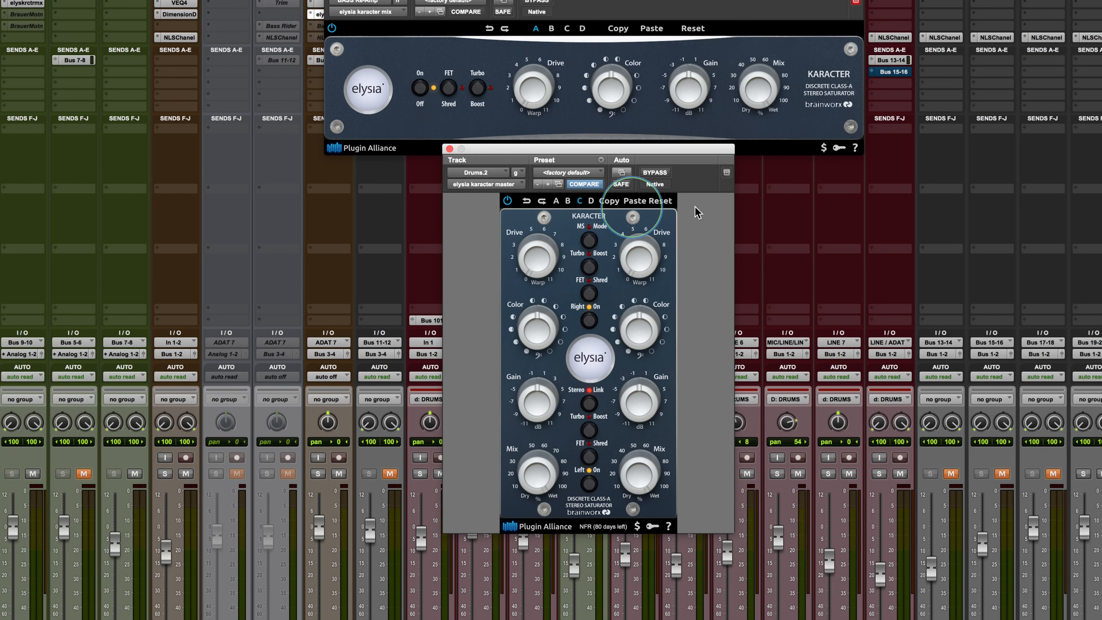
# - Solo the BASS Re-Amp track, bring its Karacter mix window in front, and compare the bass with the saturator bypassed and active
pyautogui.click(317, 473)
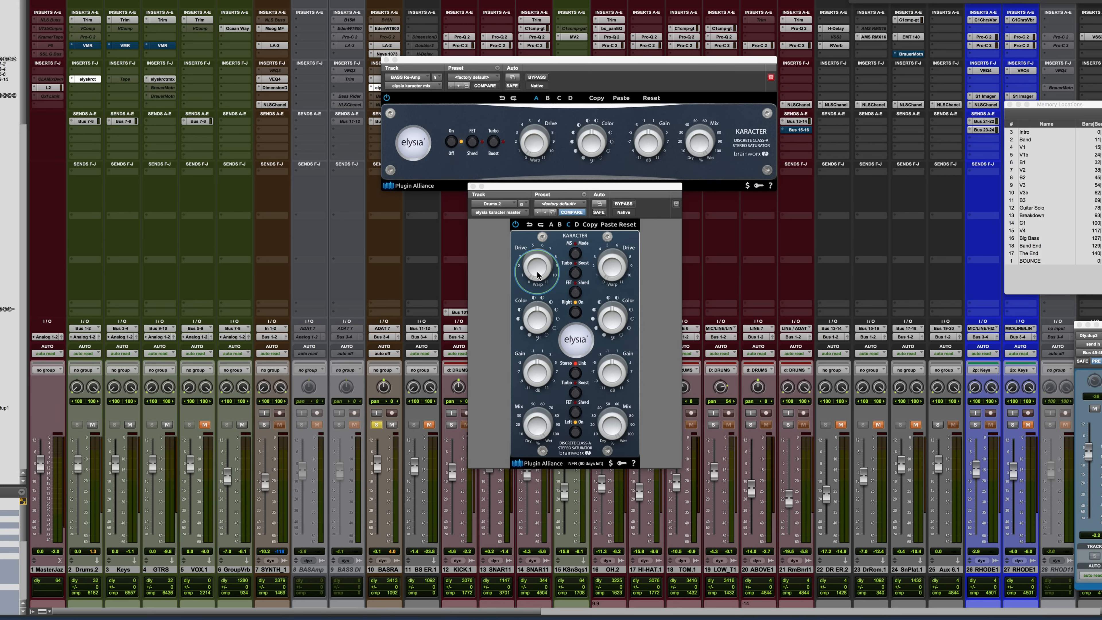
pyautogui.moveTo(581, 66); pyautogui.dragTo(574, 194)
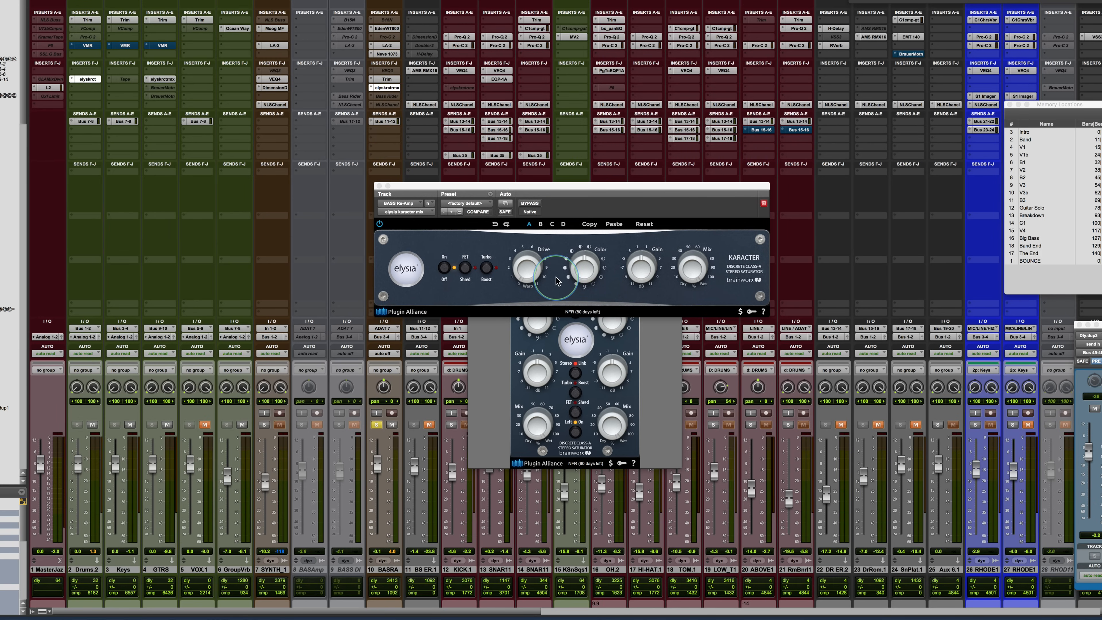
pyautogui.click(529, 204)
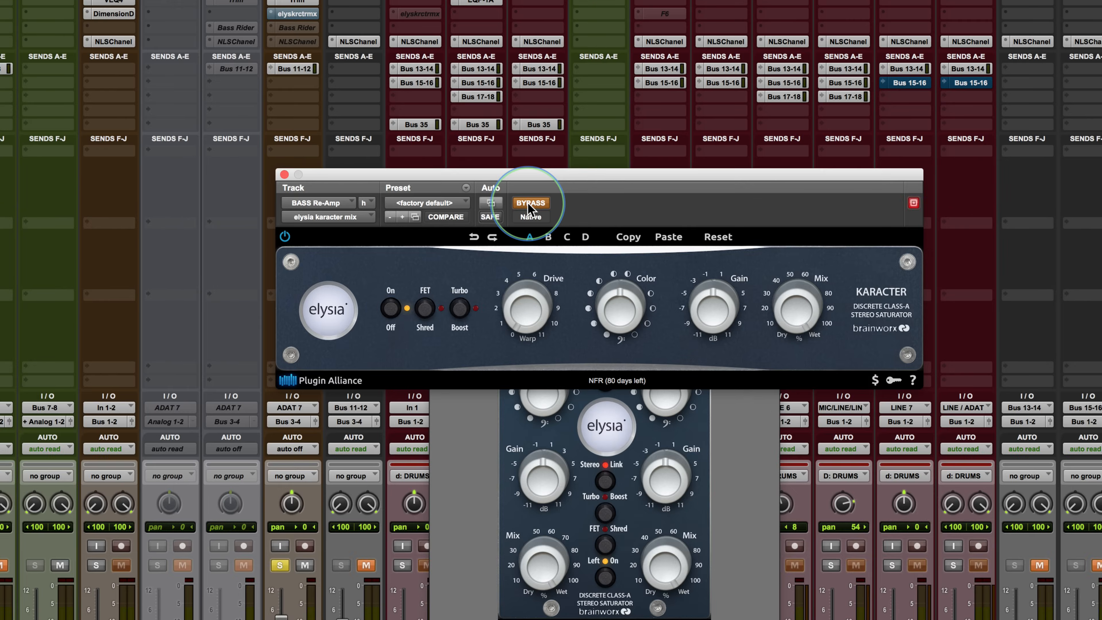
pyautogui.moveTo(630, 176); pyautogui.dragTo(589, 185)
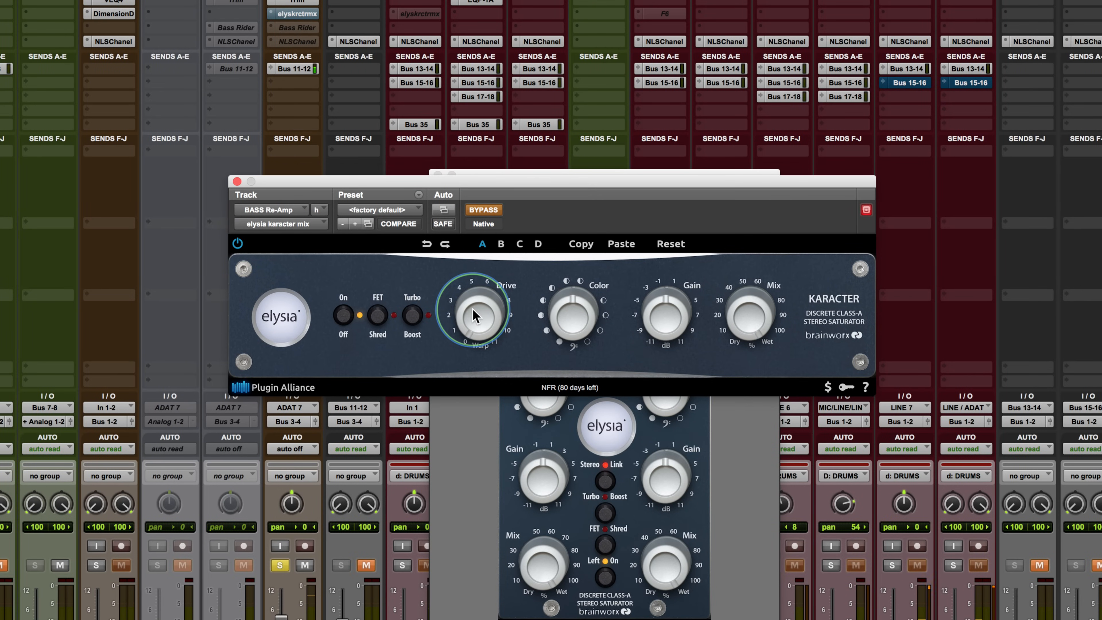
pyautogui.click(486, 212)
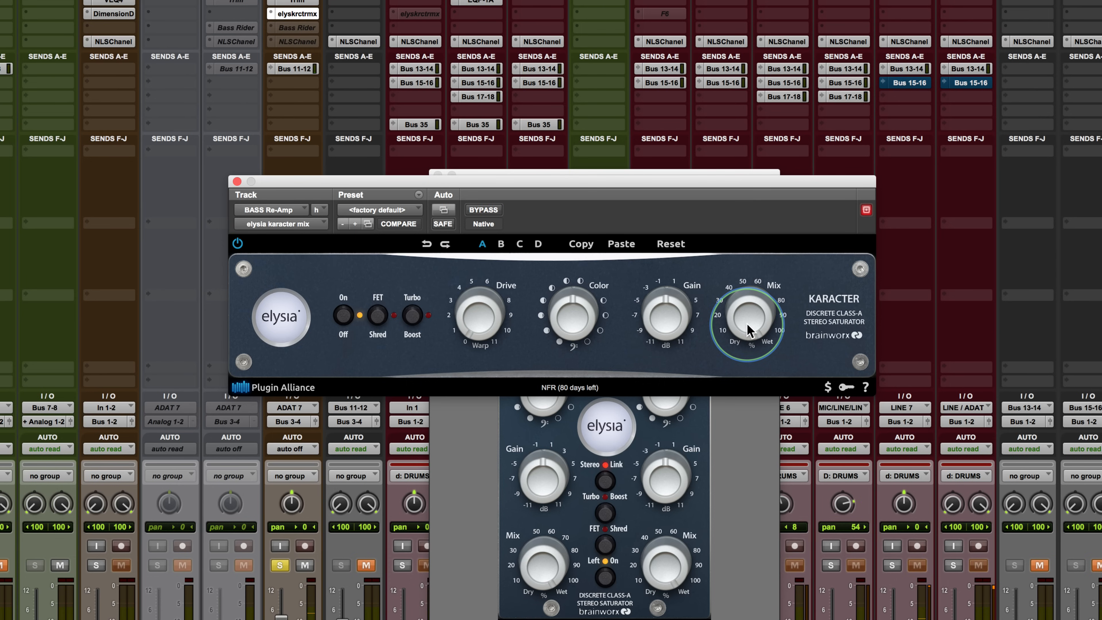
pyautogui.click(482, 210)
pyautogui.click(483, 211)
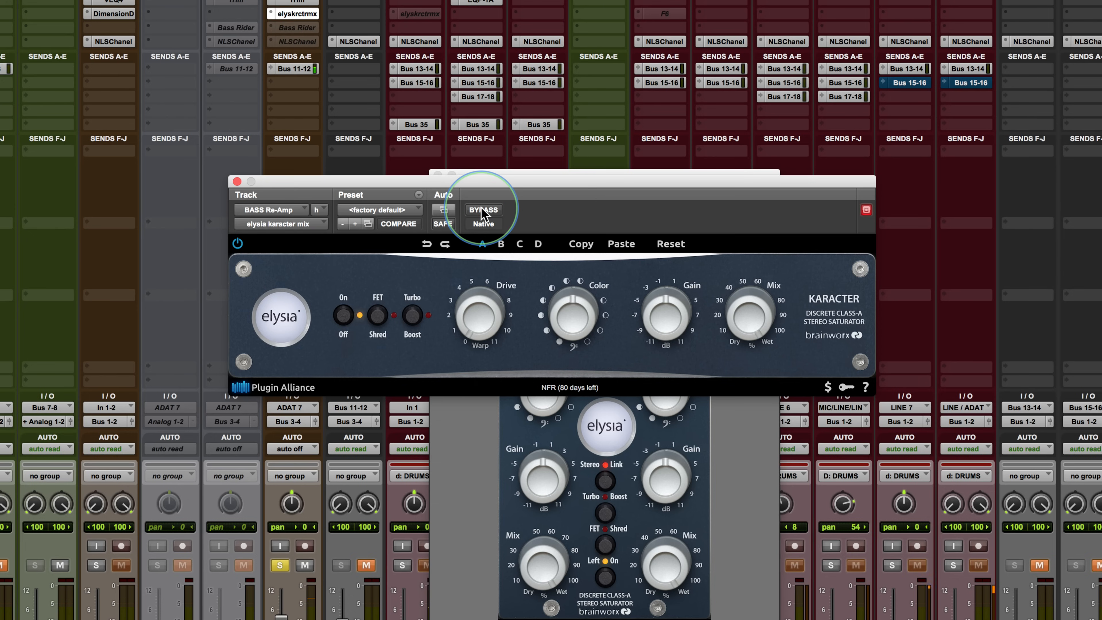
# - Try FET Shred on and off on the bass, raise Drive slightly above 2, and set Gain to about 1.3 dB
pyautogui.click(377, 321)
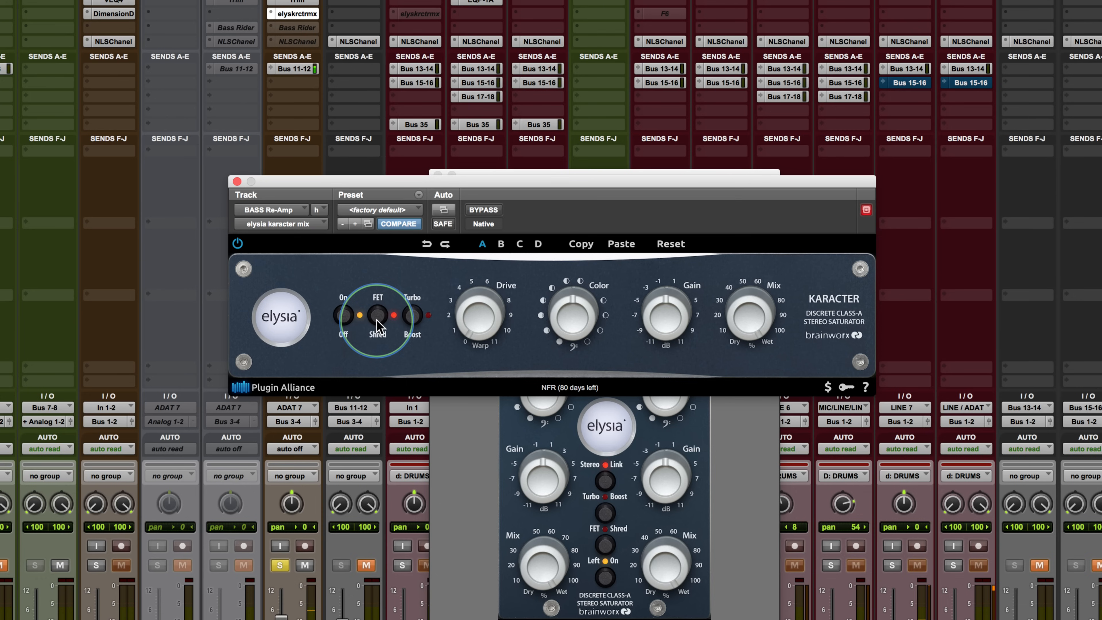
pyautogui.click(377, 323)
pyautogui.moveTo(460, 323)
pyautogui.moveTo(472, 324); pyautogui.dragTo(461, 279)
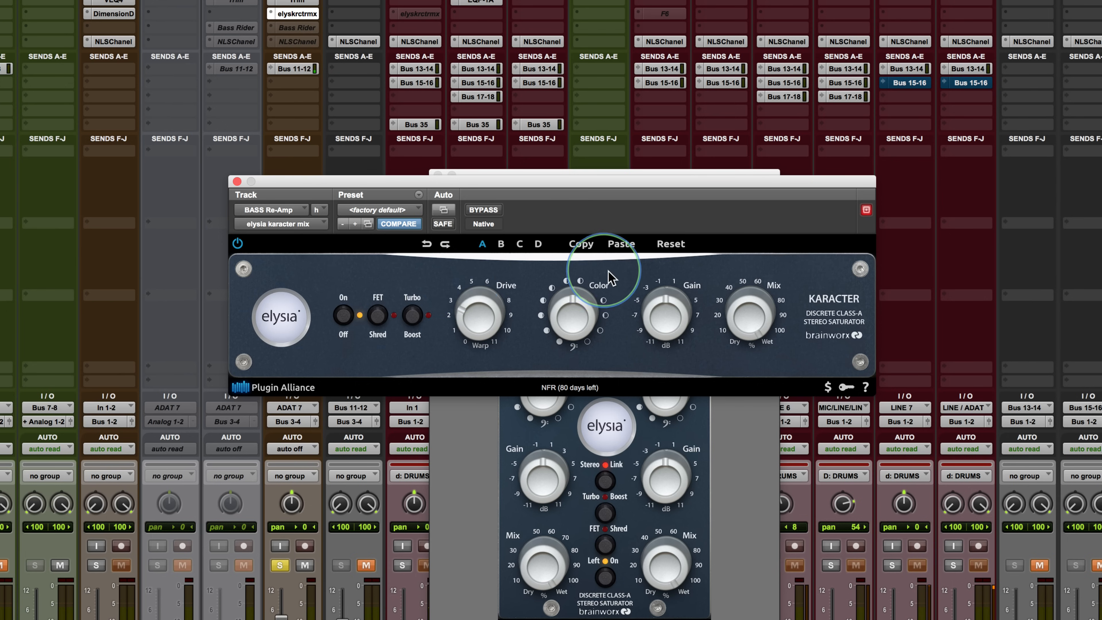
pyautogui.moveTo(649, 324); pyautogui.dragTo(652, 317)
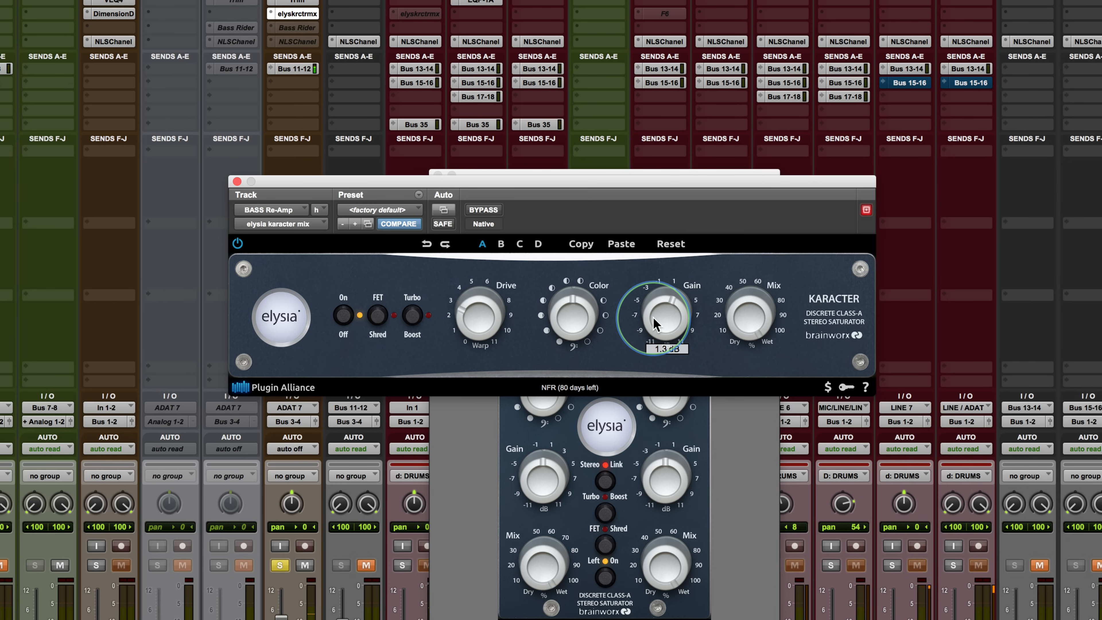
# - Raise Color on the bass saturator, and sweep Drive up and back down
pyautogui.moveTo(465, 317); pyautogui.dragTo(466, 313)
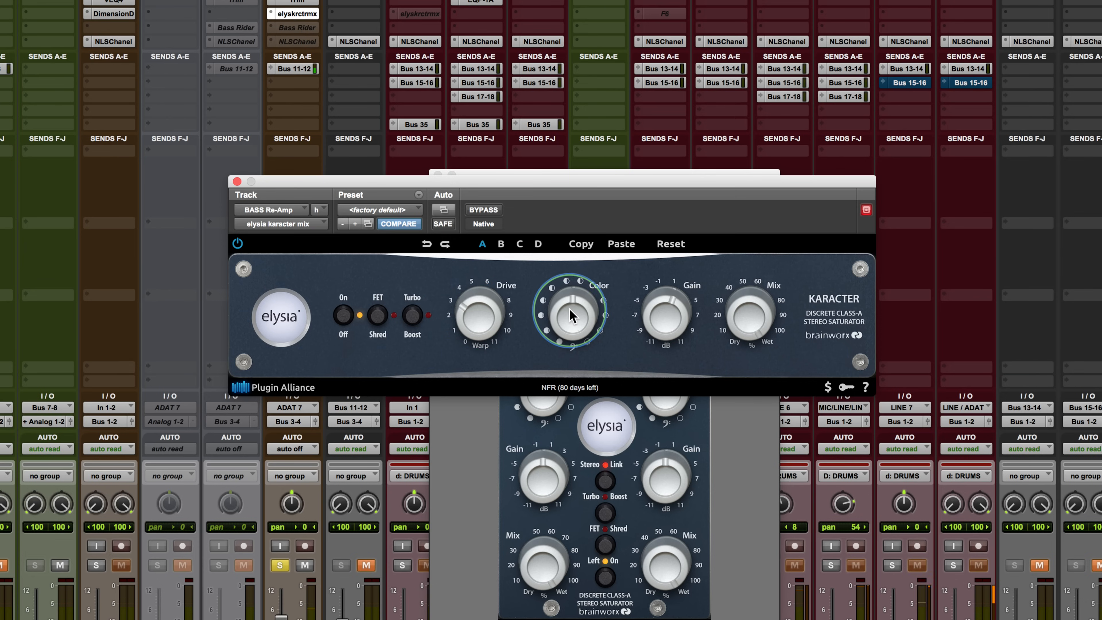
pyautogui.moveTo(571, 303); pyautogui.dragTo(570, 236)
pyautogui.moveTo(470, 328); pyautogui.dragTo(490, 288)
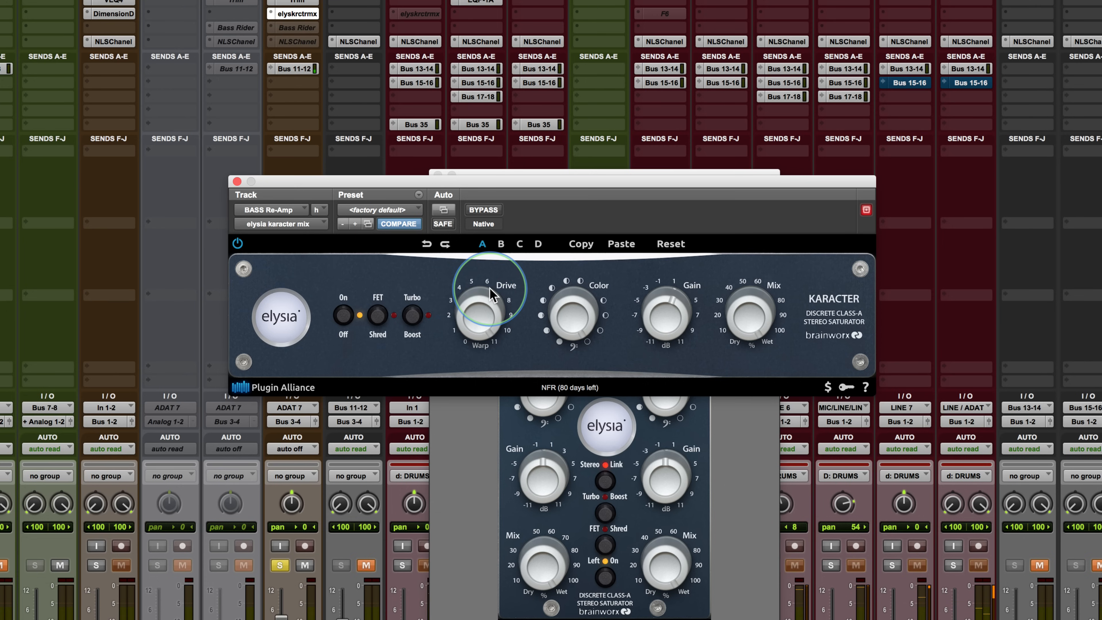
pyautogui.moveTo(481, 305); pyautogui.dragTo(465, 495)
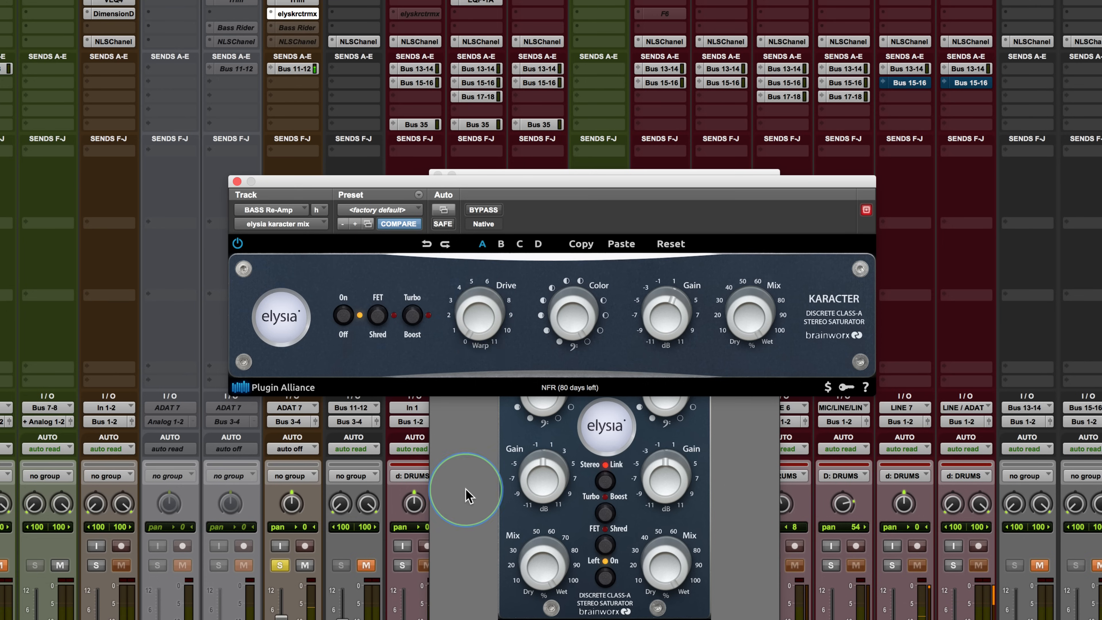
# - Enable FET Shred with Drive above 9, and sweep Color down to -1.00 and back up
pyautogui.click(378, 315)
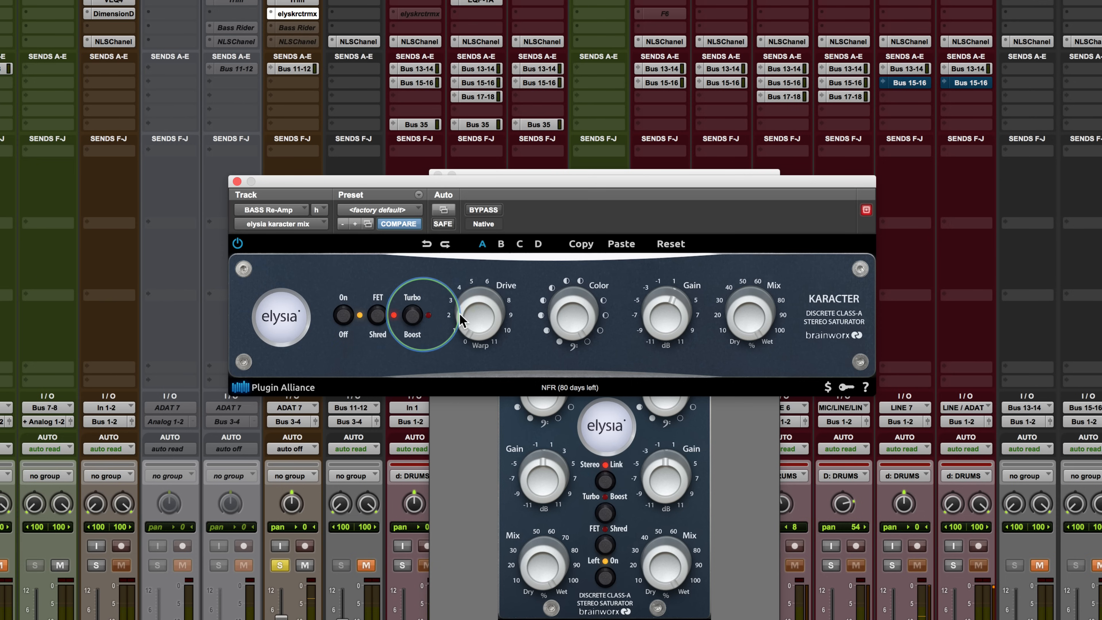
pyautogui.moveTo(471, 326); pyautogui.dragTo(475, 274)
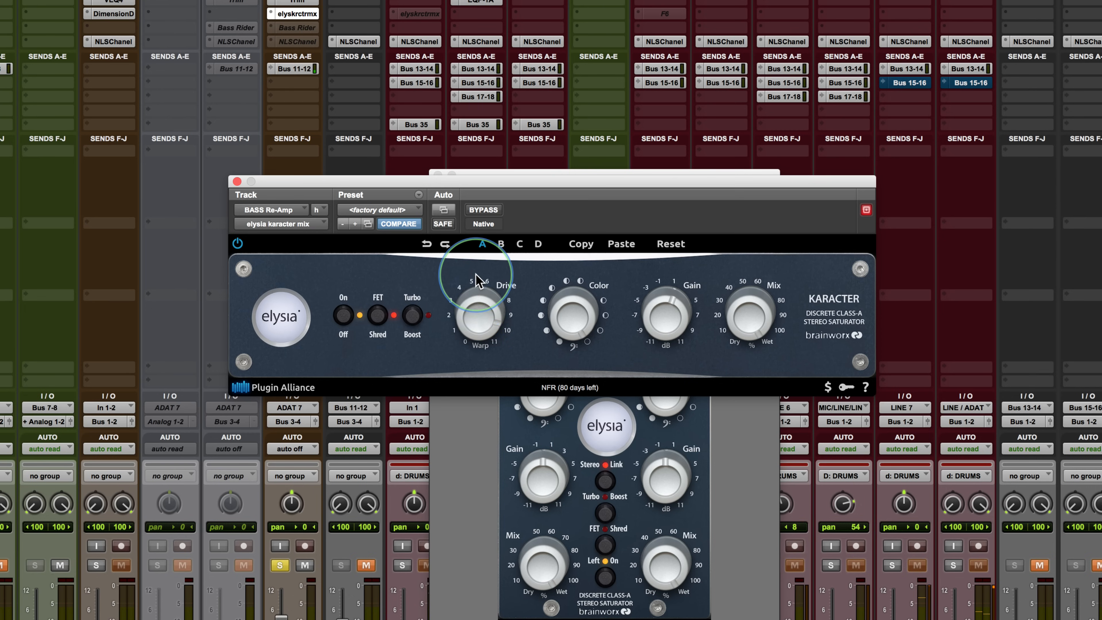
pyautogui.click(573, 313)
pyautogui.moveTo(574, 313); pyautogui.dragTo(570, 445)
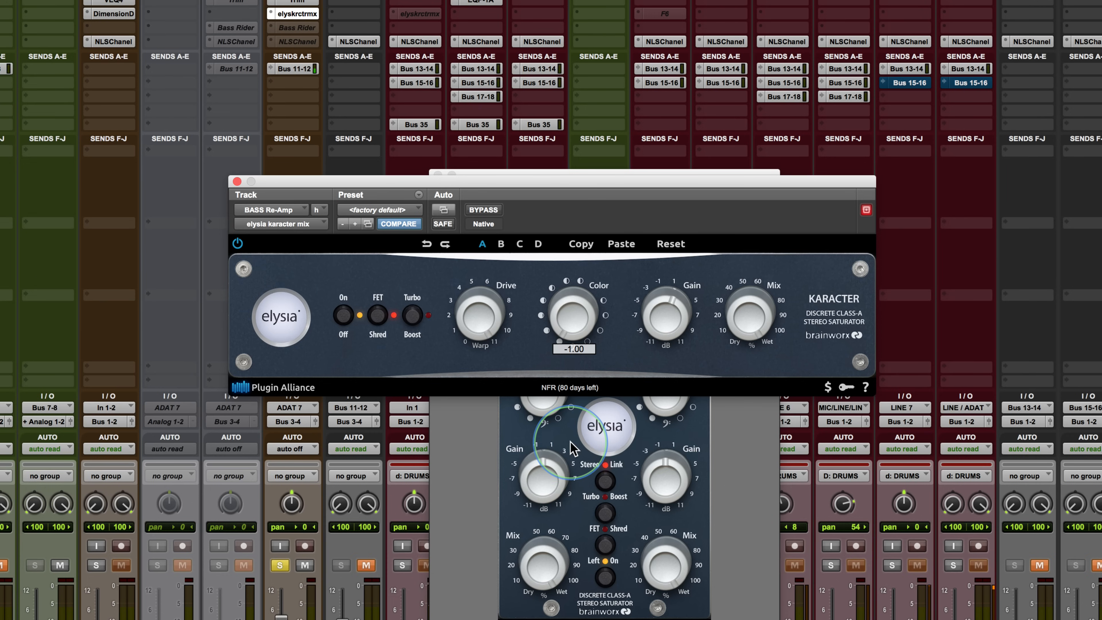
pyautogui.moveTo(571, 449); pyautogui.dragTo(572, 380)
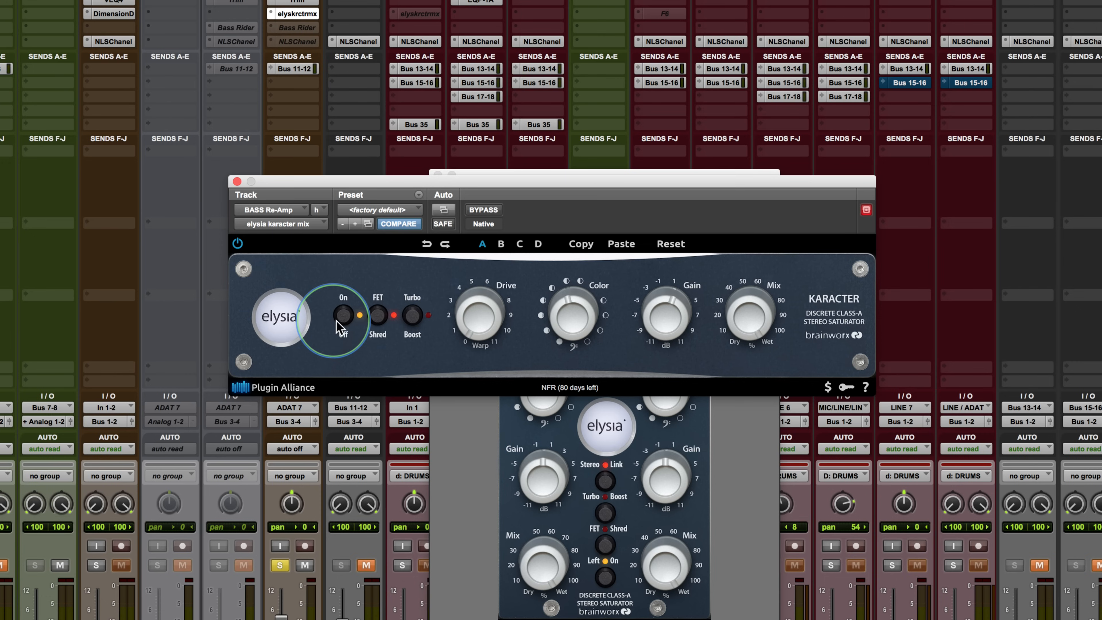
# - Add Turbo Boost with reduced Gain and raised Drive on the bass, and set Color to -1.00
pyautogui.click(417, 316)
pyautogui.moveTo(664, 312); pyautogui.dragTo(666, 351)
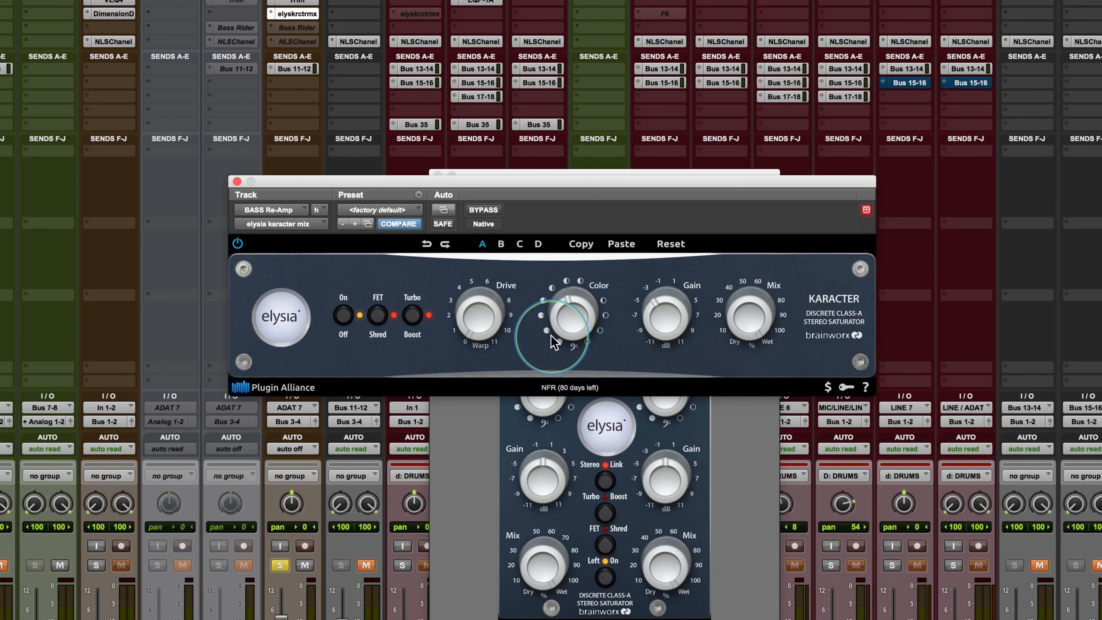
pyautogui.moveTo(473, 319); pyautogui.dragTo(477, 244)
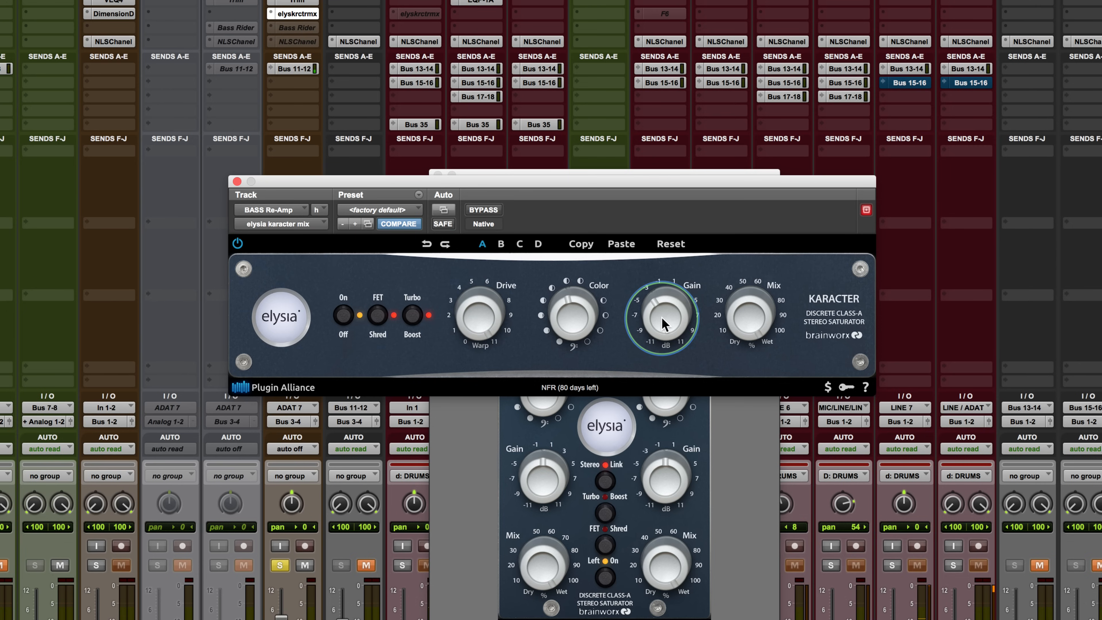
pyautogui.moveTo(581, 316); pyautogui.dragTo(558, 373)
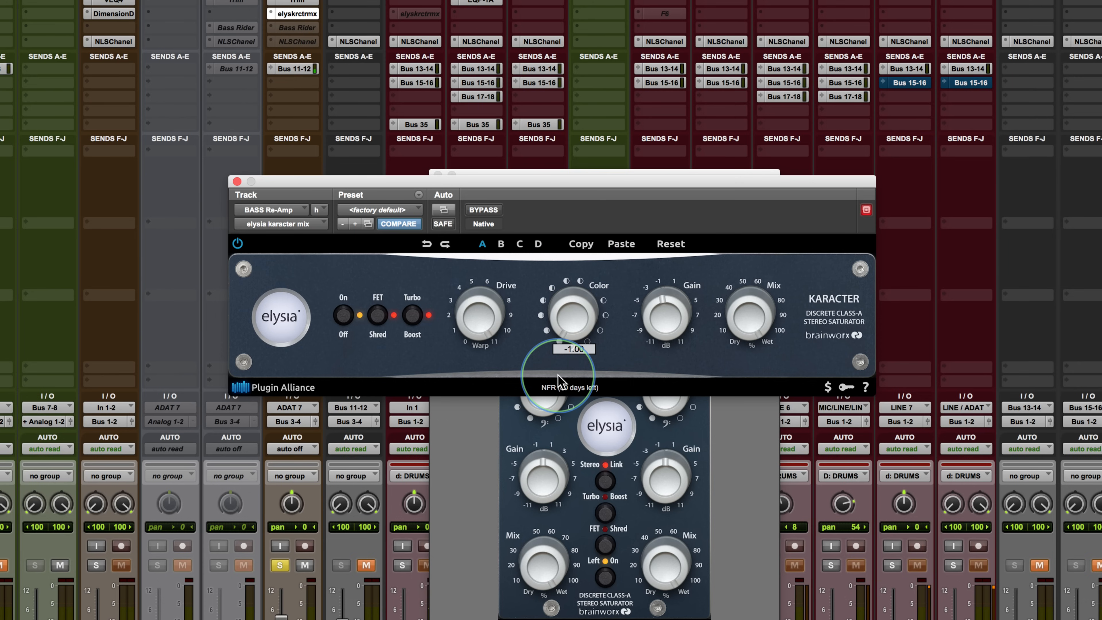
# - Compare Turbo Boost off and on, leave it off, and set Drive to about 9.3 with Color raised to the middle
pyautogui.click(412, 316)
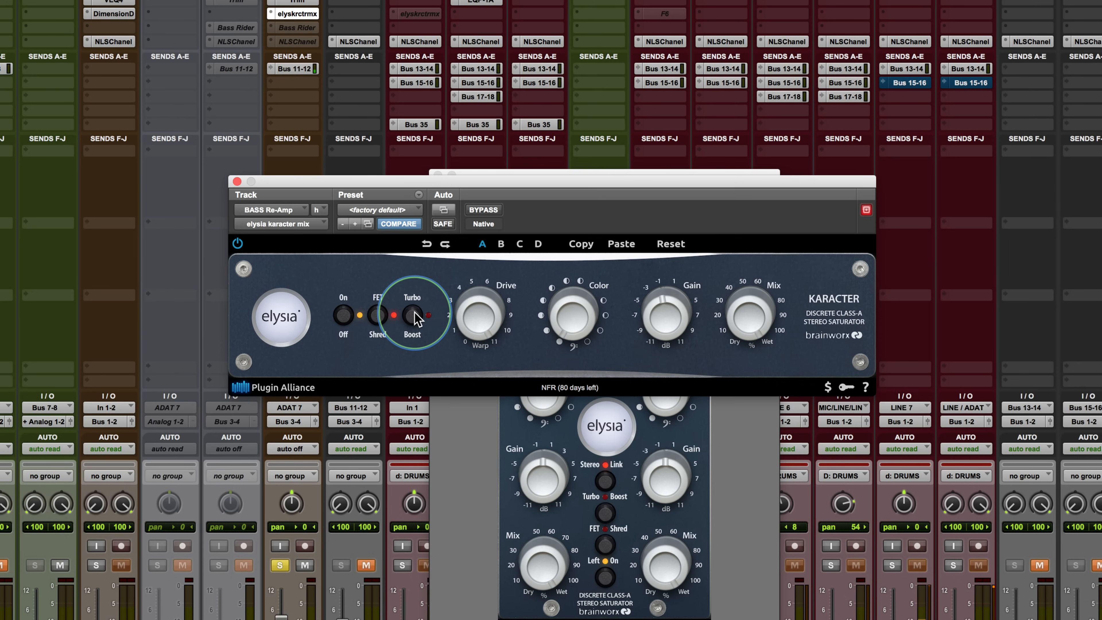
pyautogui.click(414, 316)
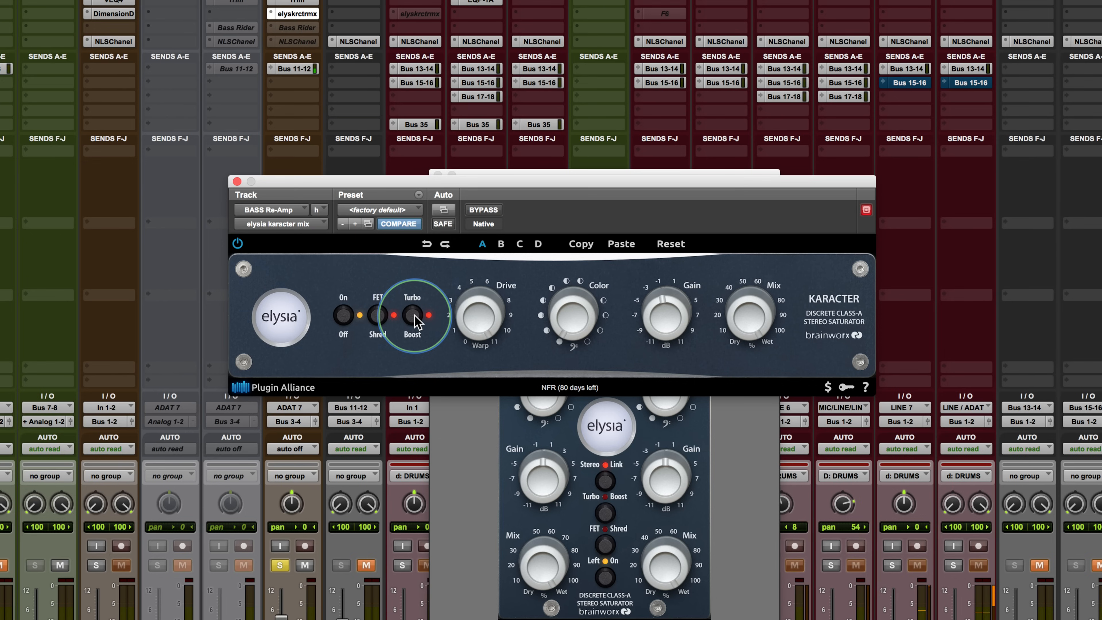
pyautogui.click(412, 316)
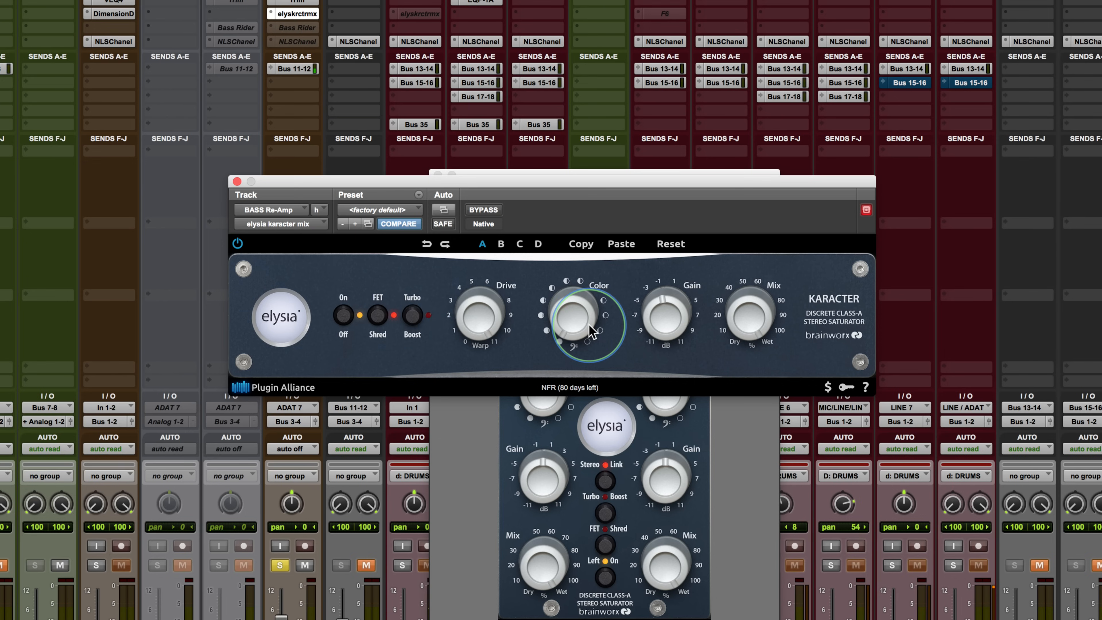
pyautogui.moveTo(480, 319); pyautogui.dragTo(480, 329)
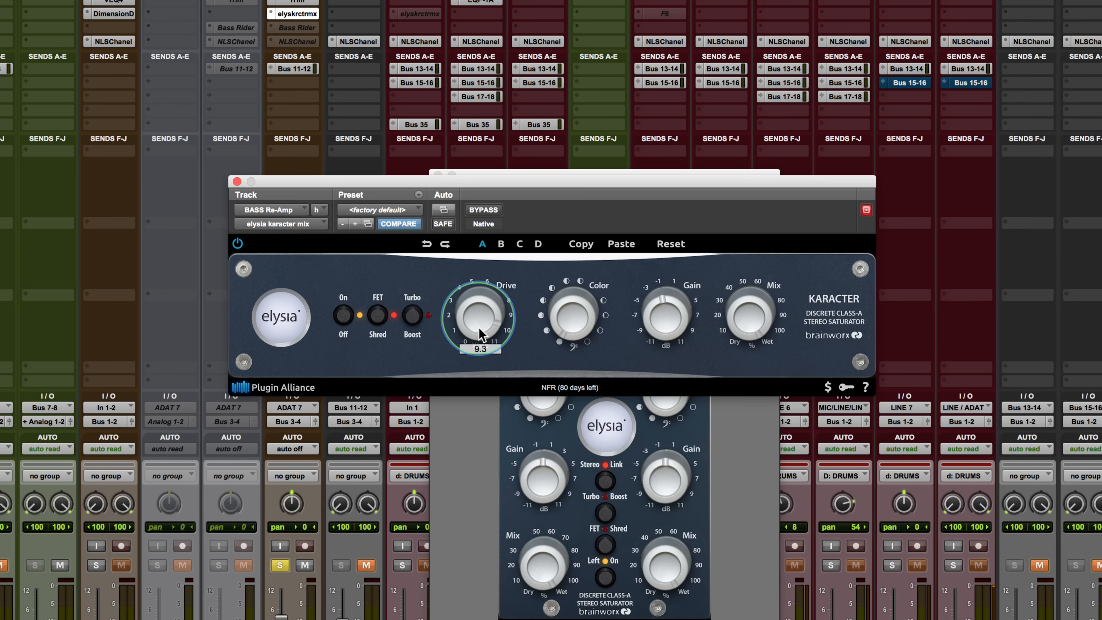
pyautogui.moveTo(573, 293); pyautogui.dragTo(572, 282)
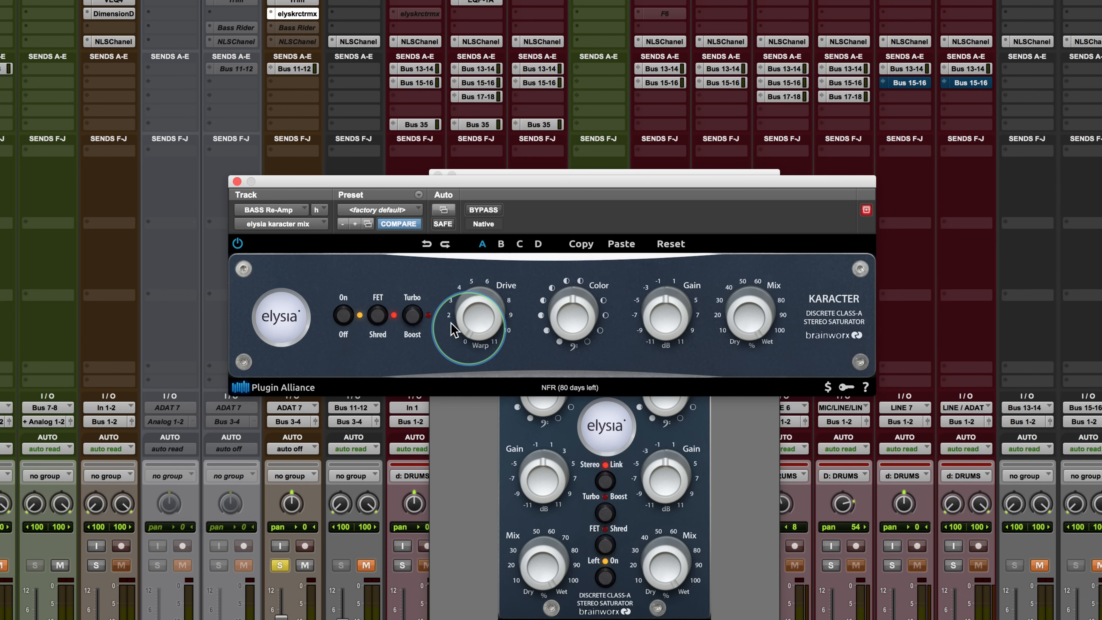
# - Turn off FET Shred, set Drive slightly above 2, and lower Color to -1.00
pyautogui.click(375, 316)
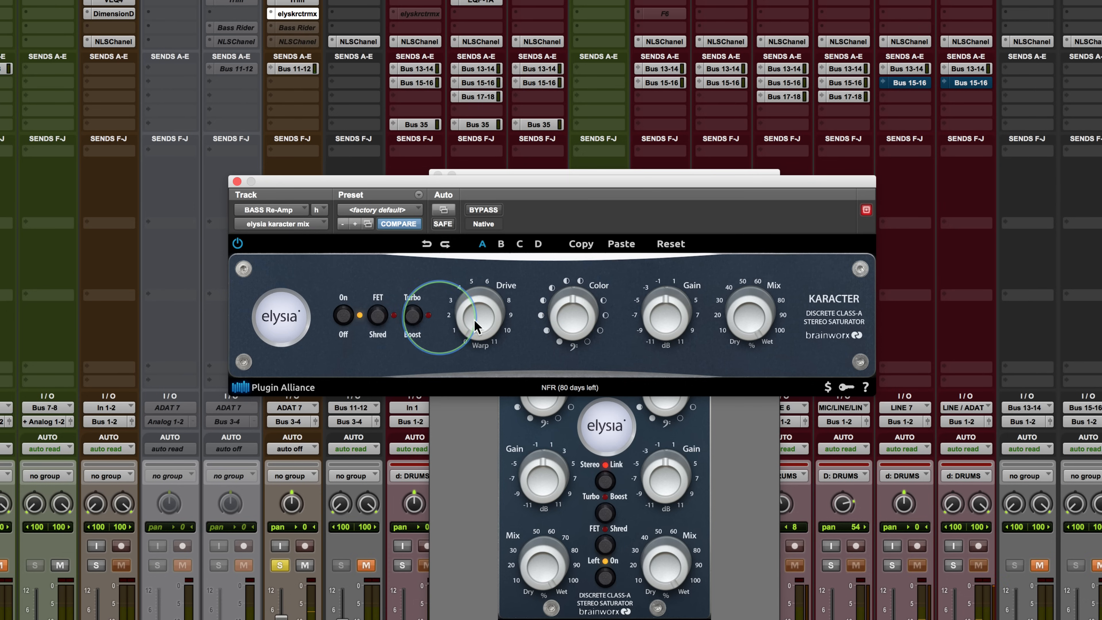
pyautogui.moveTo(483, 332); pyautogui.dragTo(469, 277)
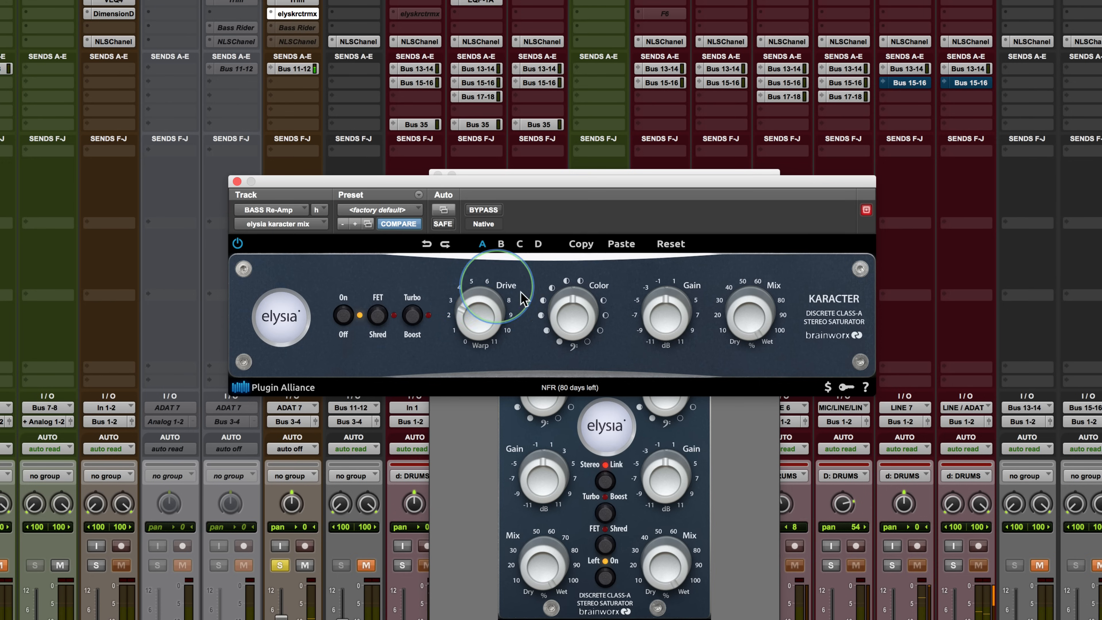
pyautogui.moveTo(573, 313); pyautogui.dragTo(559, 380)
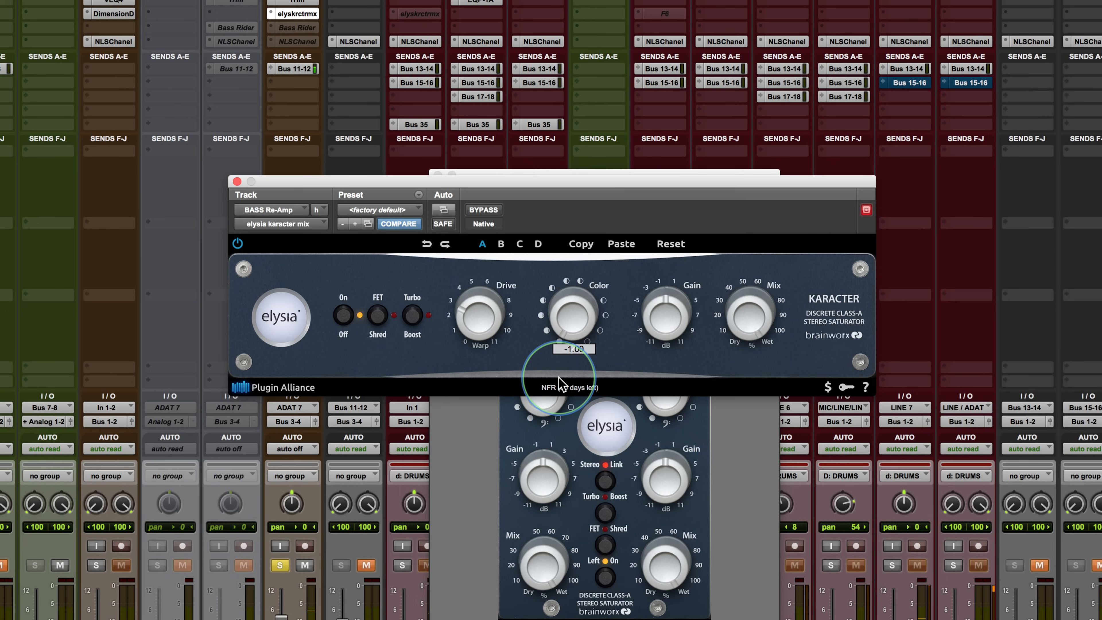
# - Compare the bass with the Karacter bypassed and active, leaving the saturator active
pyautogui.click(486, 211)
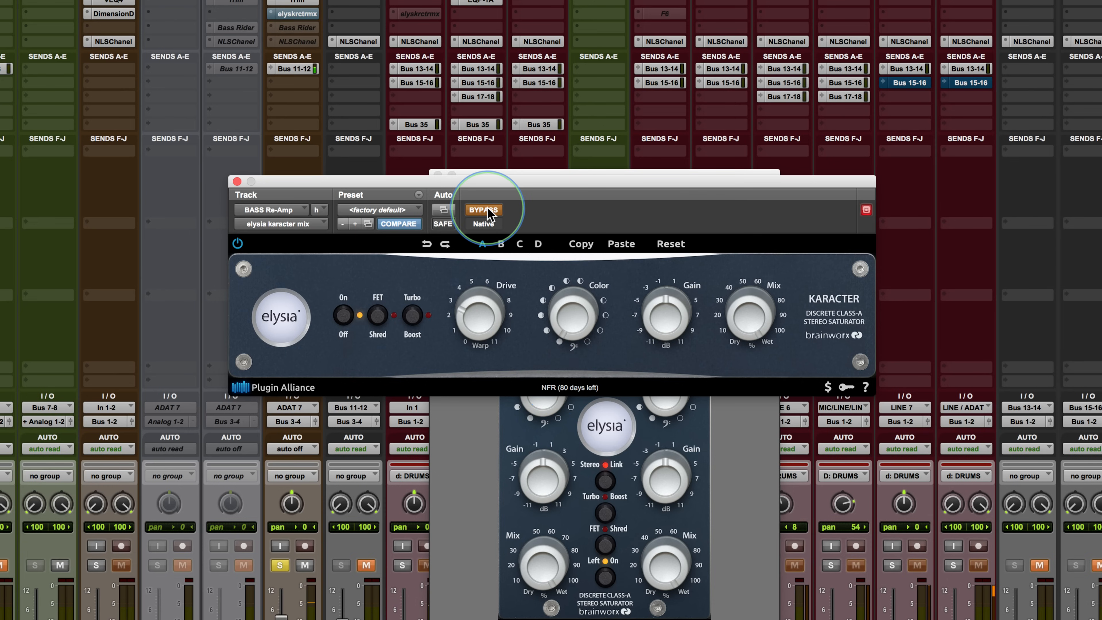
pyautogui.click(487, 210)
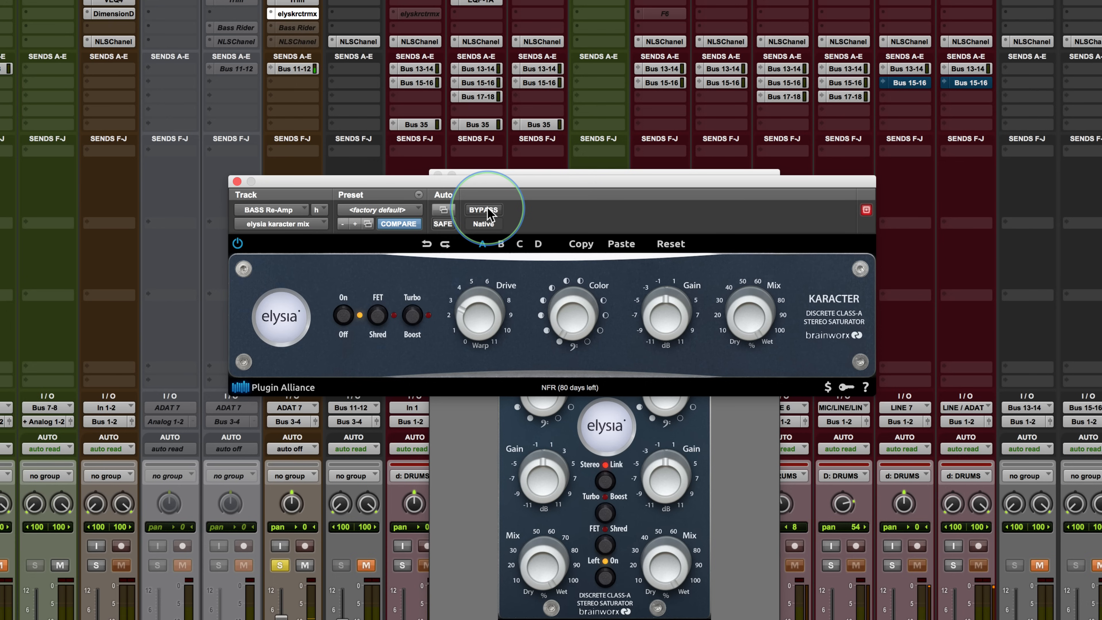
pyautogui.click(487, 211)
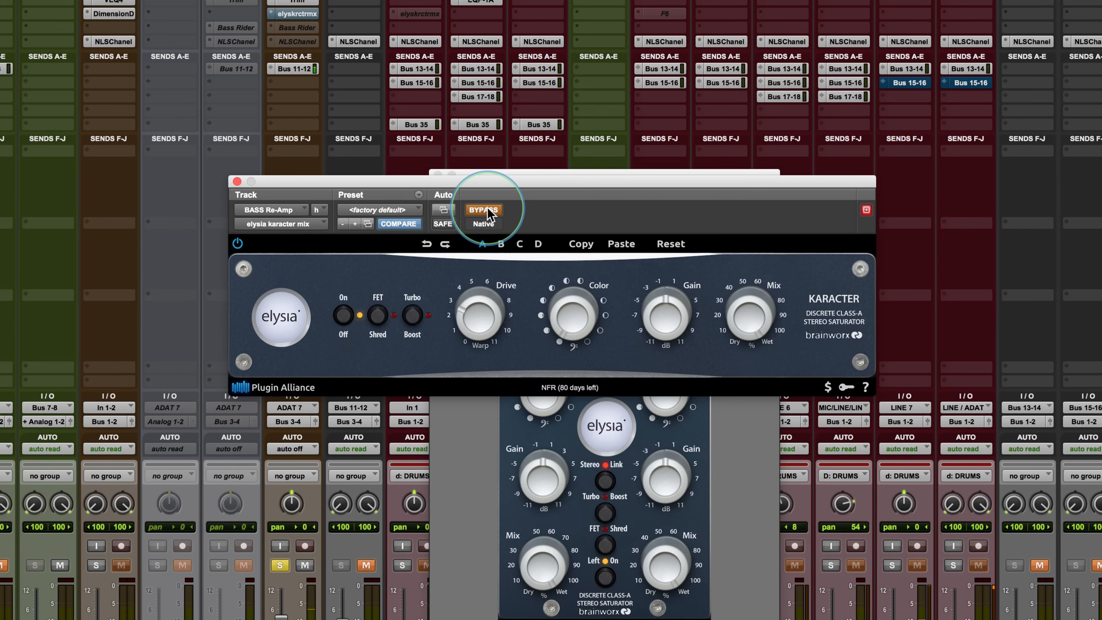
pyautogui.click(486, 211)
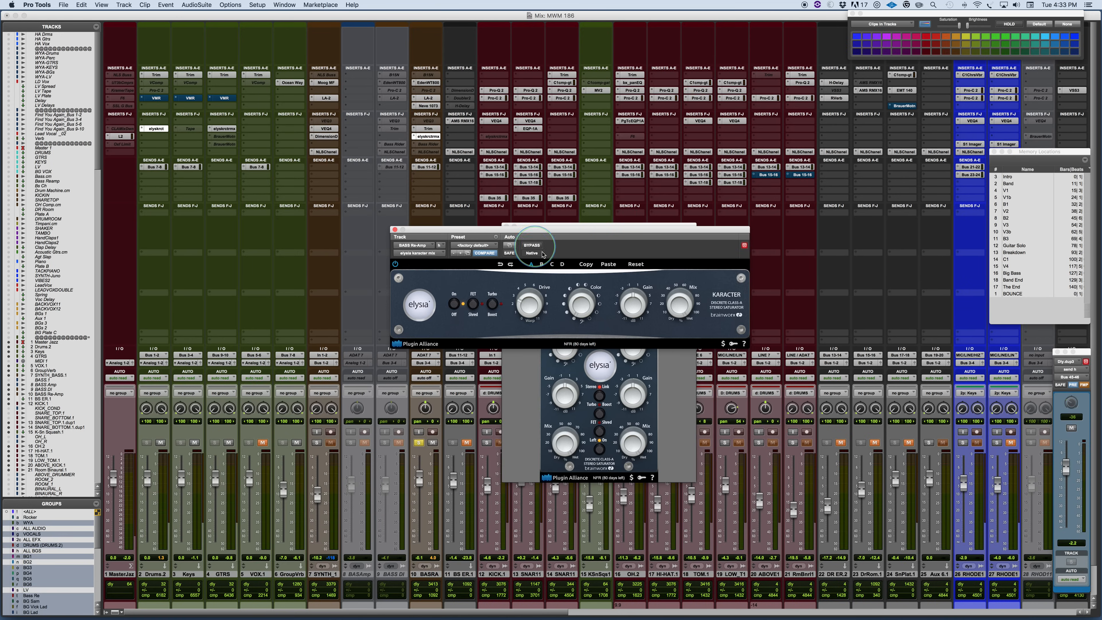
# - Replace the bass saturator window with the Karacter mix on the GTRS track, and unsolo the BASS Re-Amp track
pyautogui.click(395, 229)
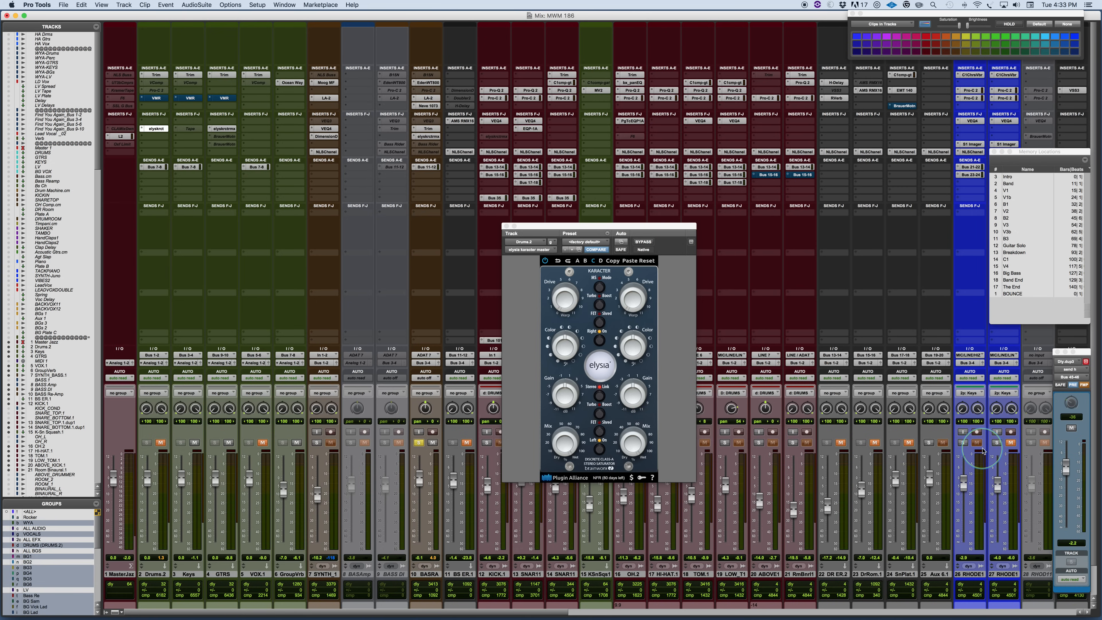
pyautogui.click(1041, 152)
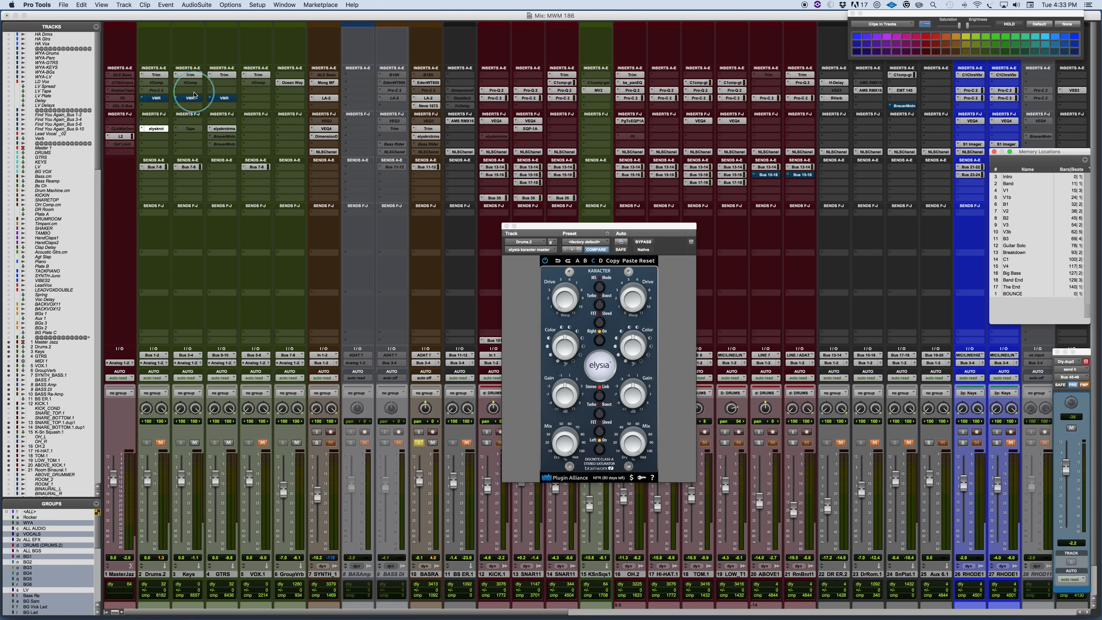
pyautogui.click(224, 129)
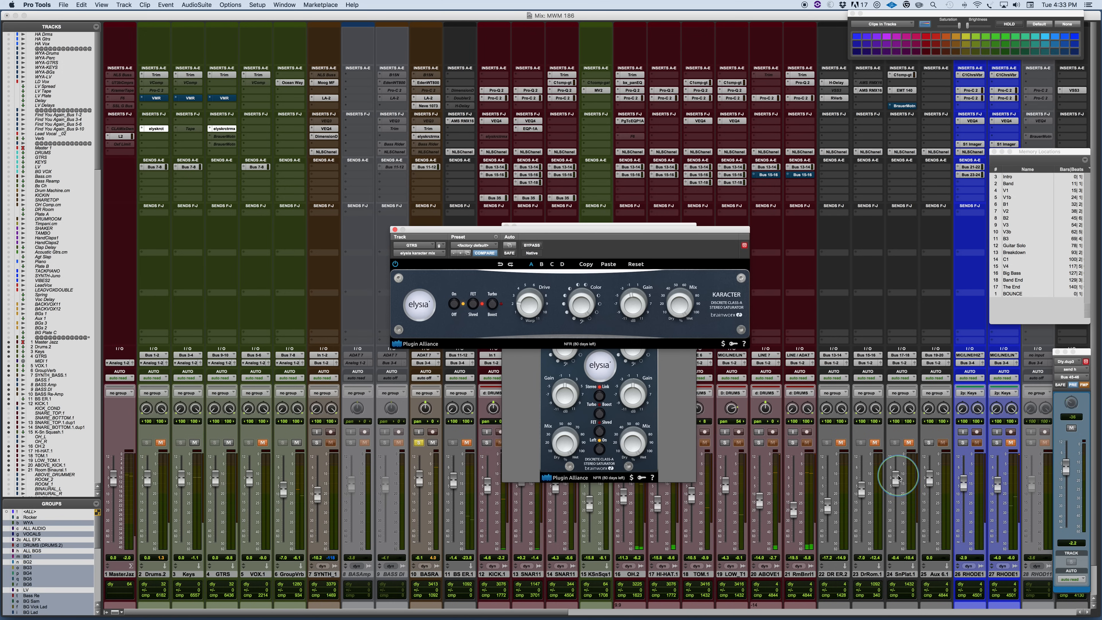
pyautogui.hscroll(2, 897, 477)
pyautogui.click(356, 444)
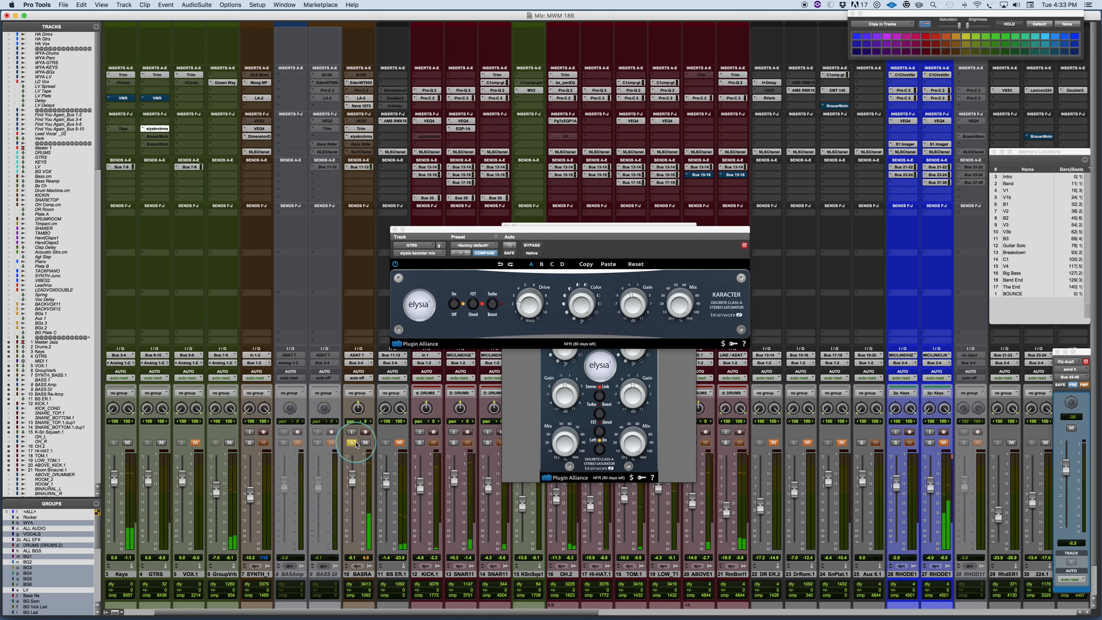
pyautogui.click(352, 443)
pyautogui.click(513, 233)
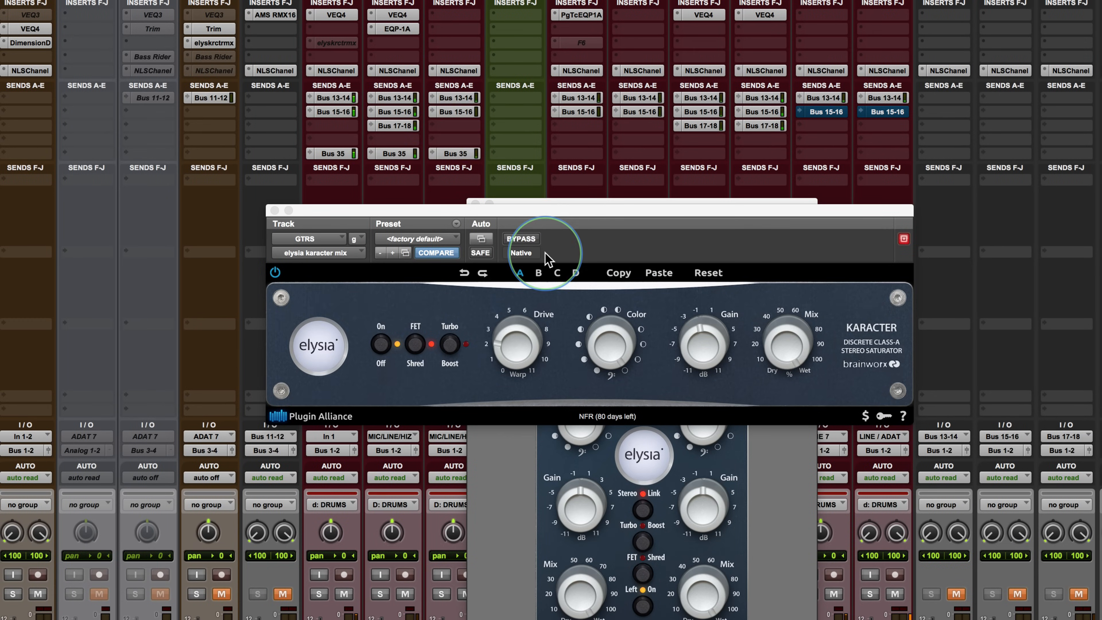
pyautogui.moveTo(573, 213); pyautogui.dragTo(517, 185)
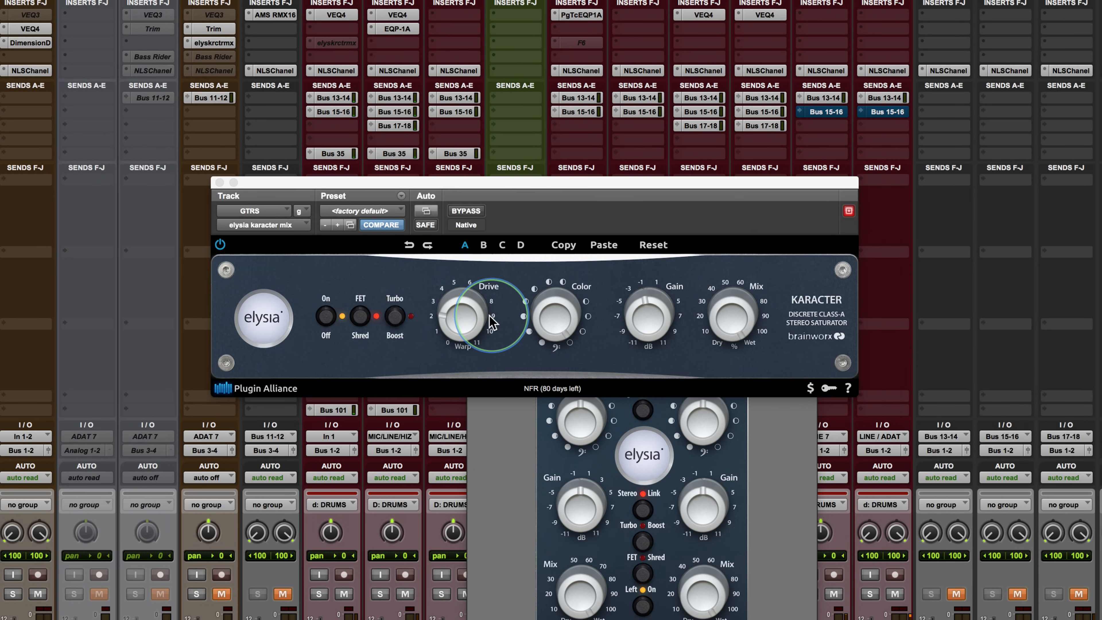
# - Try a higher Drive on the guitar saturator and turn on Turbo Boost alongside FET Shred
pyautogui.click(452, 308)
pyautogui.moveTo(451, 299); pyautogui.dragTo(455, 246)
pyautogui.moveTo(455, 317); pyautogui.dragTo(454, 322)
pyautogui.click(393, 317)
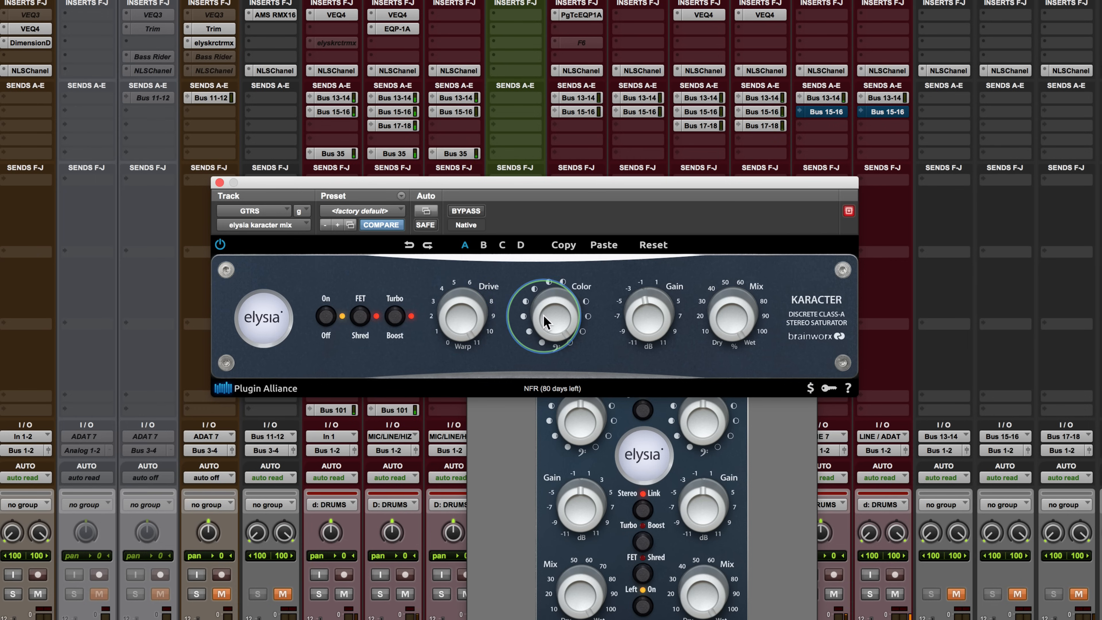
# - Sweep the guitar saturator's Color down and back up, ending at +0.90
pyautogui.moveTo(545, 322); pyautogui.dragTo(555, 473)
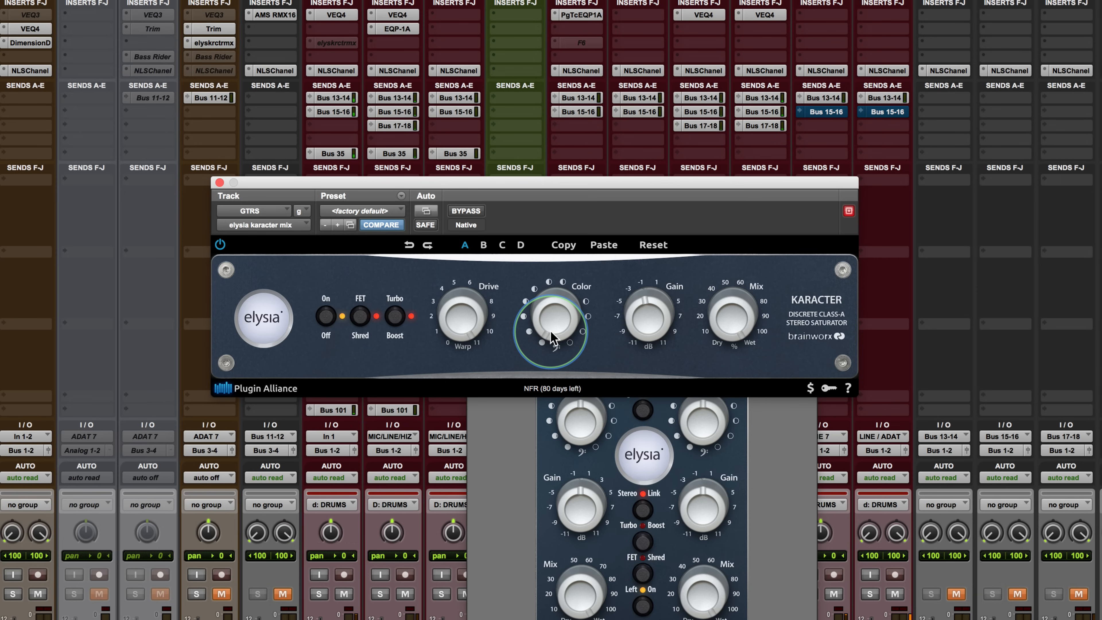
pyautogui.moveTo(552, 337); pyautogui.dragTo(527, 222)
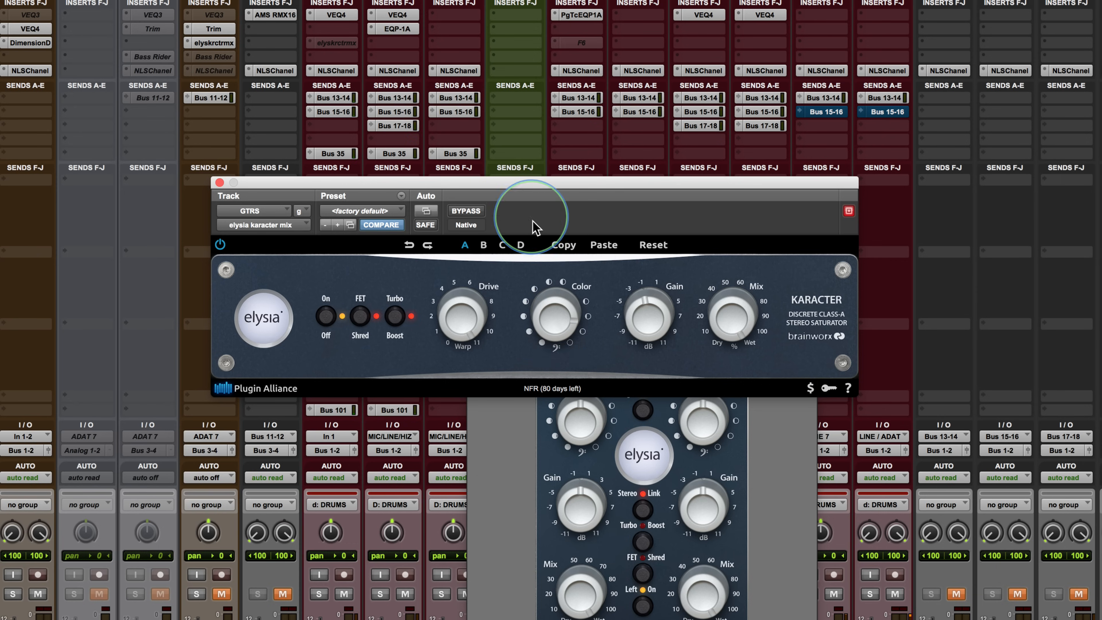
pyautogui.moveTo(544, 318); pyautogui.dragTo(547, 309)
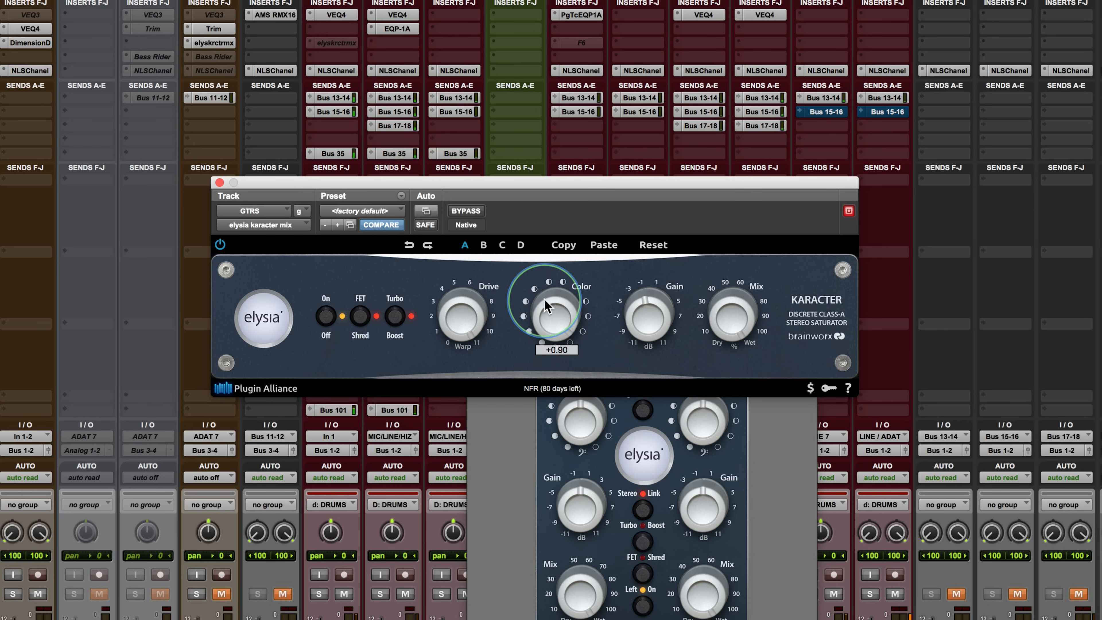
# - Turn off Turbo Boost, keep FET Shred on, lower Color, and bring Drive from 0.0 to slightly above 2
pyautogui.click(367, 317)
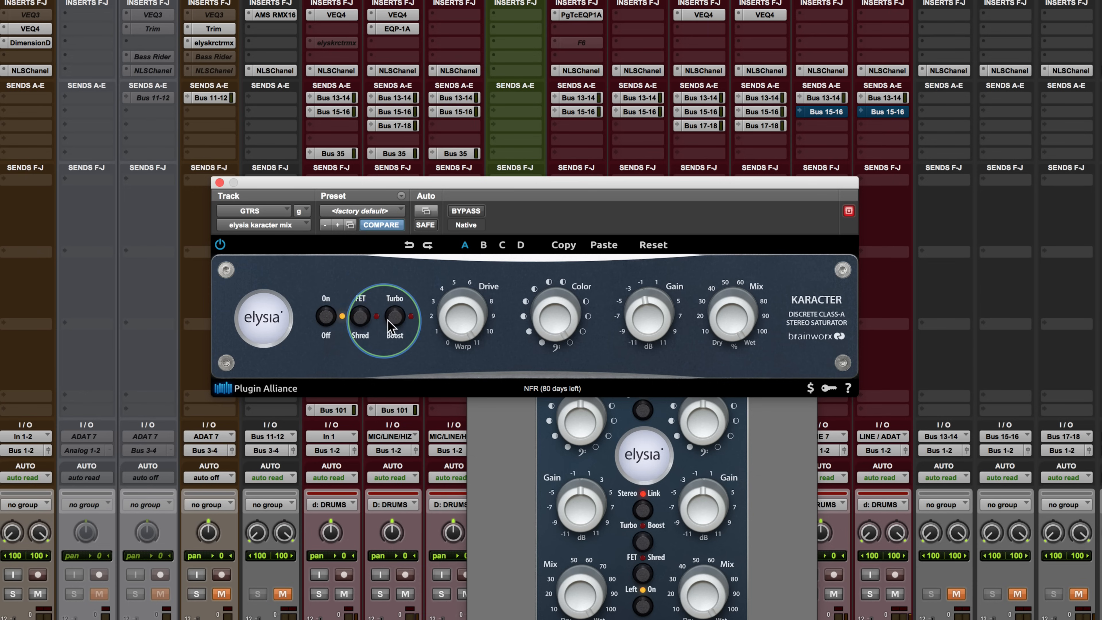
pyautogui.moveTo(484, 315); pyautogui.dragTo(434, 528)
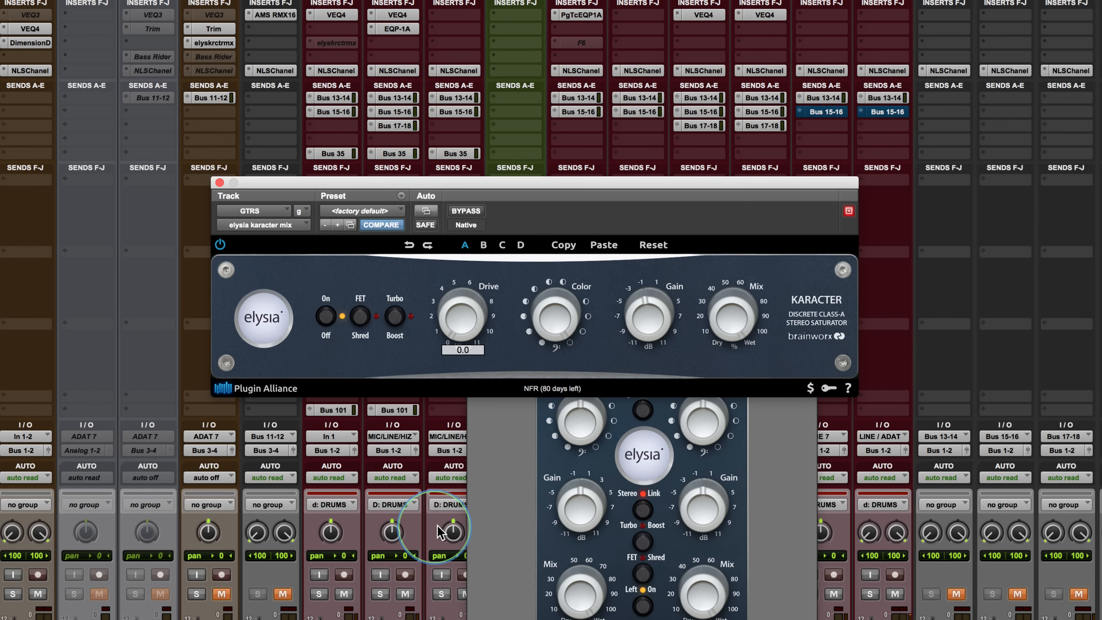
pyautogui.moveTo(577, 316); pyautogui.dragTo(545, 374)
pyautogui.moveTo(455, 313)
pyautogui.mouseDown()
pyautogui.moveTo(451, 324)
pyautogui.moveTo(439, 271)
pyautogui.moveTo(345, 310)
pyautogui.moveTo(445, 316)
pyautogui.moveTo(445, 329)
pyautogui.moveTo(445, 309)
pyautogui.moveTo(445, 326)
pyautogui.mouseUp()
# - Compare the guitars with the Karacter bypassed and active, leaving the saturator active
pyautogui.click(468, 211)
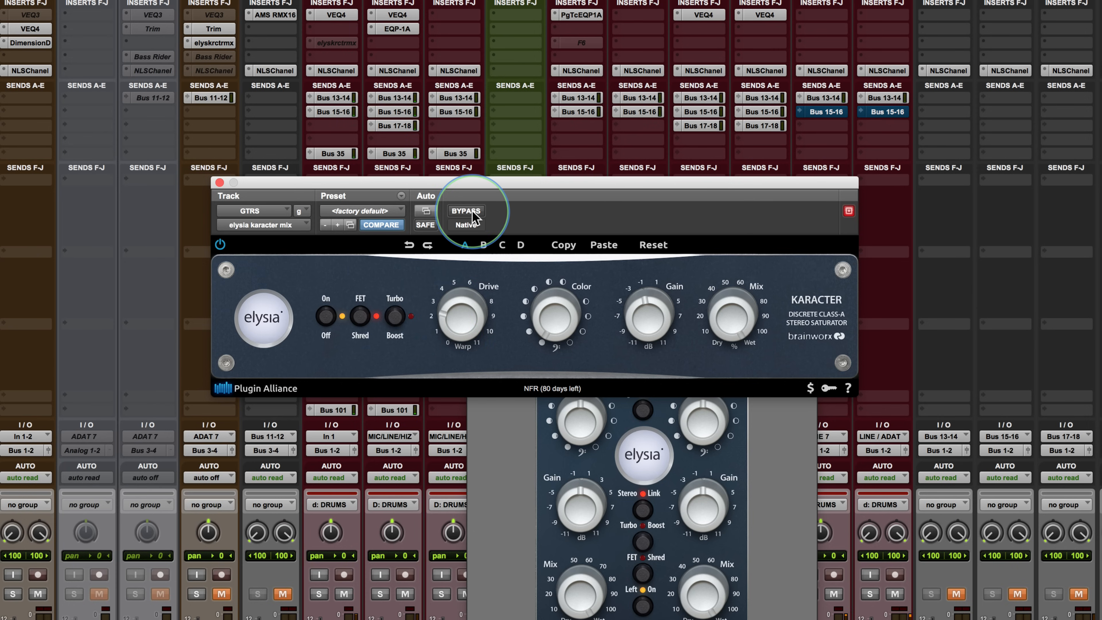
pyautogui.click(446, 319)
pyautogui.click(465, 211)
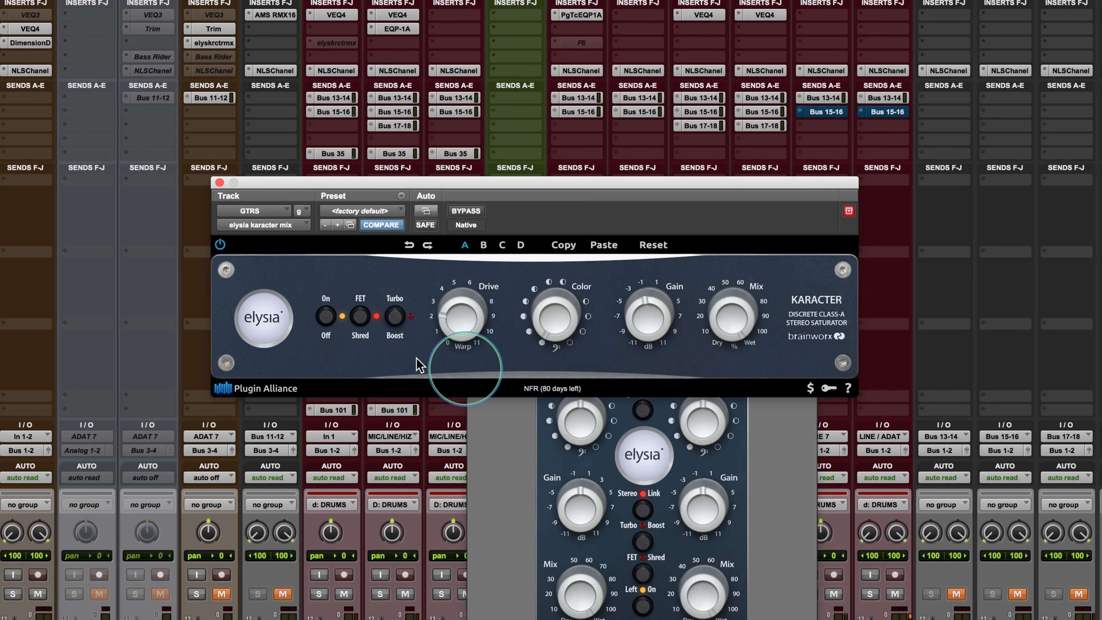
# - Raise the guitar saturator's Drive and set Color to -0.82 while trying a lower Mix
pyautogui.moveTo(447, 310); pyautogui.dragTo(448, 283)
pyautogui.moveTo(739, 315); pyautogui.dragTo(724, 356)
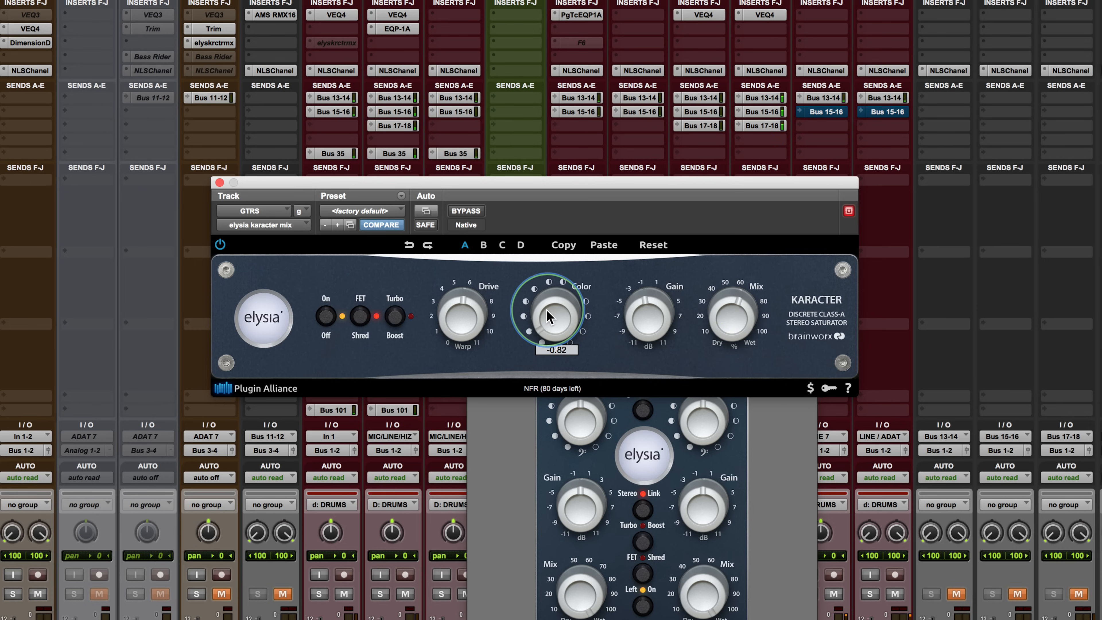
pyautogui.moveTo(459, 315); pyautogui.dragTo(453, 288)
# - Turn off FET Shred, try a Mix of about 20%, and return the Mix to fully wet
pyautogui.click(365, 319)
pyautogui.moveTo(721, 310); pyautogui.dragTo(714, 355)
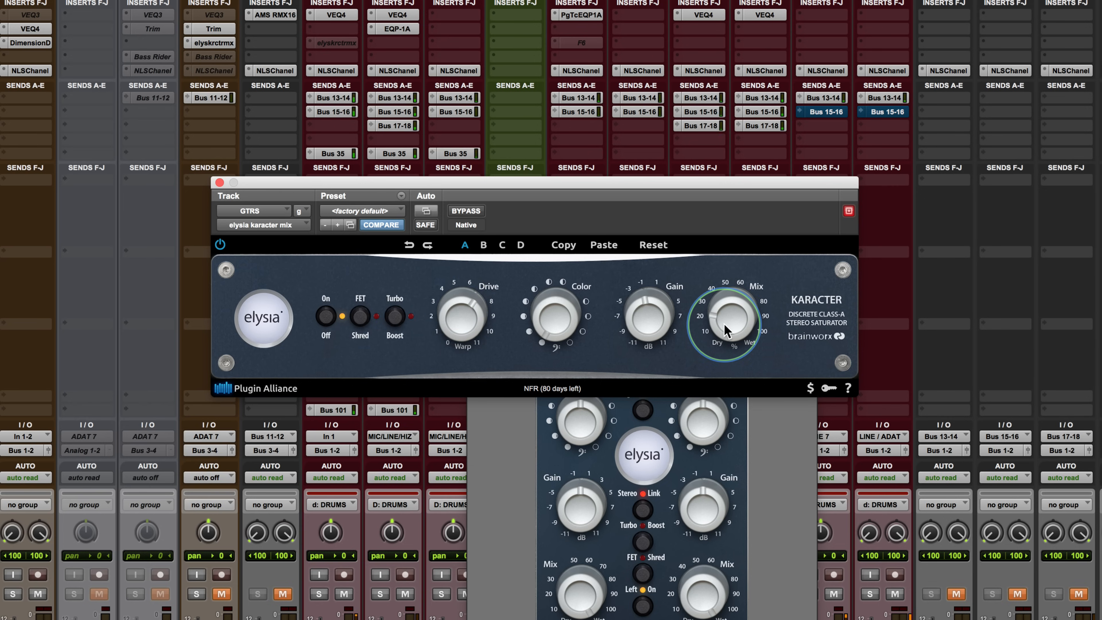
pyautogui.moveTo(724, 323); pyautogui.dragTo(733, 183)
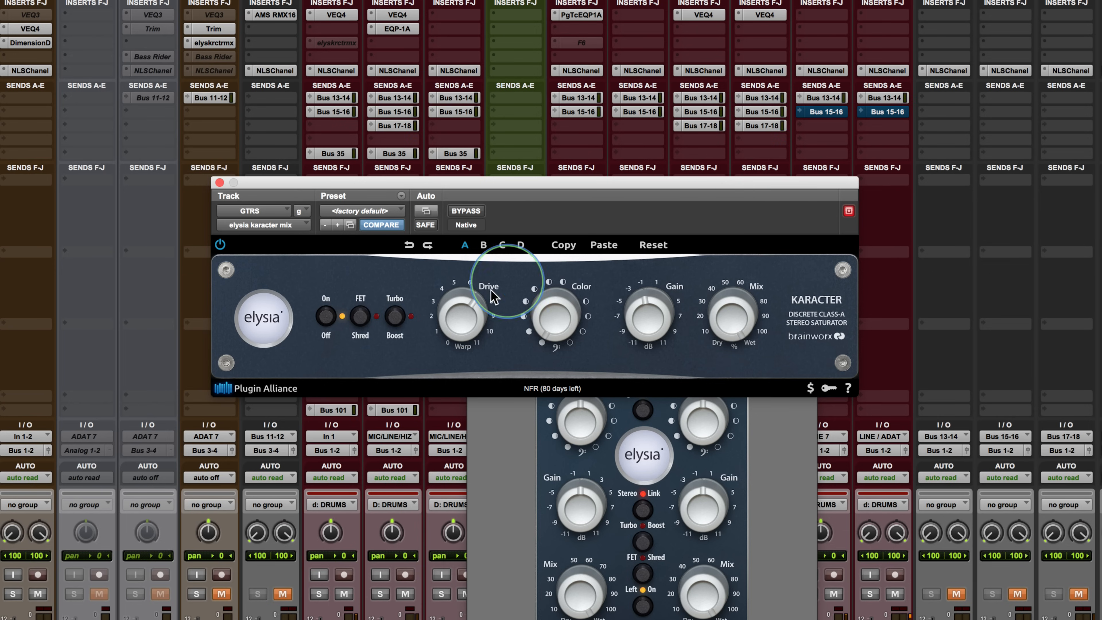
# - Lower the guitar saturator's Drive to 3.6, turn FET Shred on, and fine-tune Drive around 3.9
pyautogui.moveTo(459, 308); pyautogui.dragTo(449, 336)
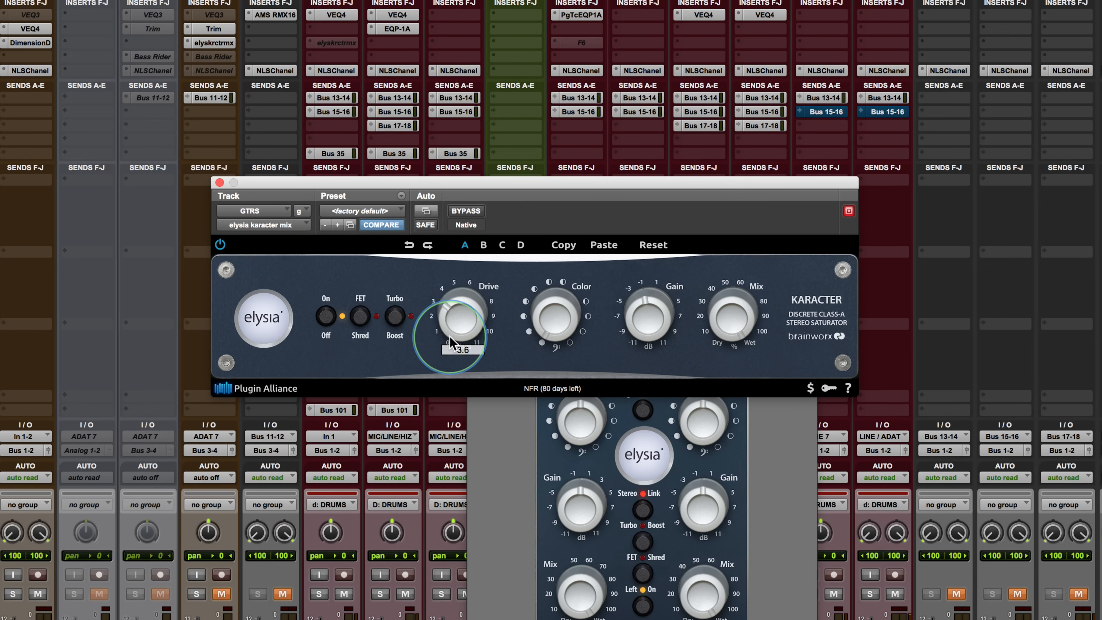
pyautogui.click(360, 317)
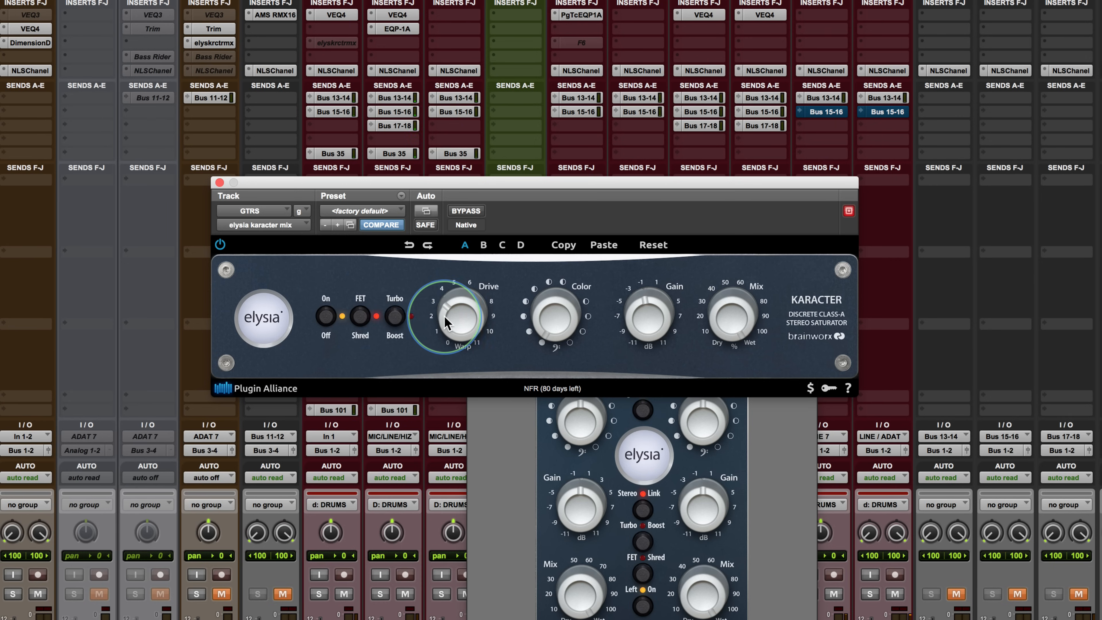
pyautogui.moveTo(448, 315); pyautogui.dragTo(448, 312)
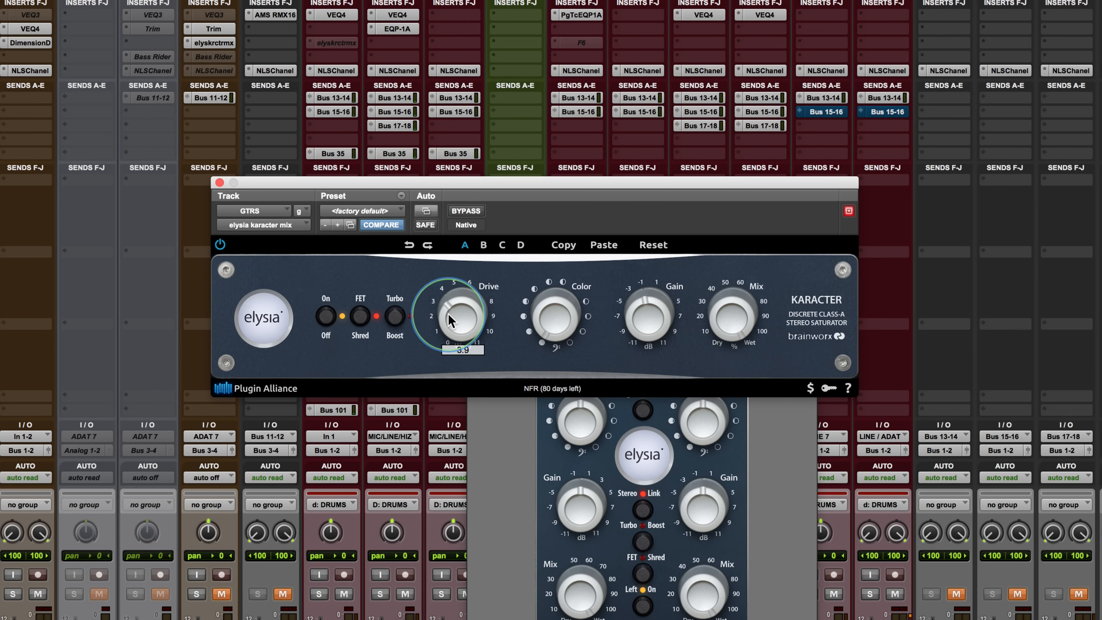
pyautogui.moveTo(447, 312); pyautogui.dragTo(446, 322)
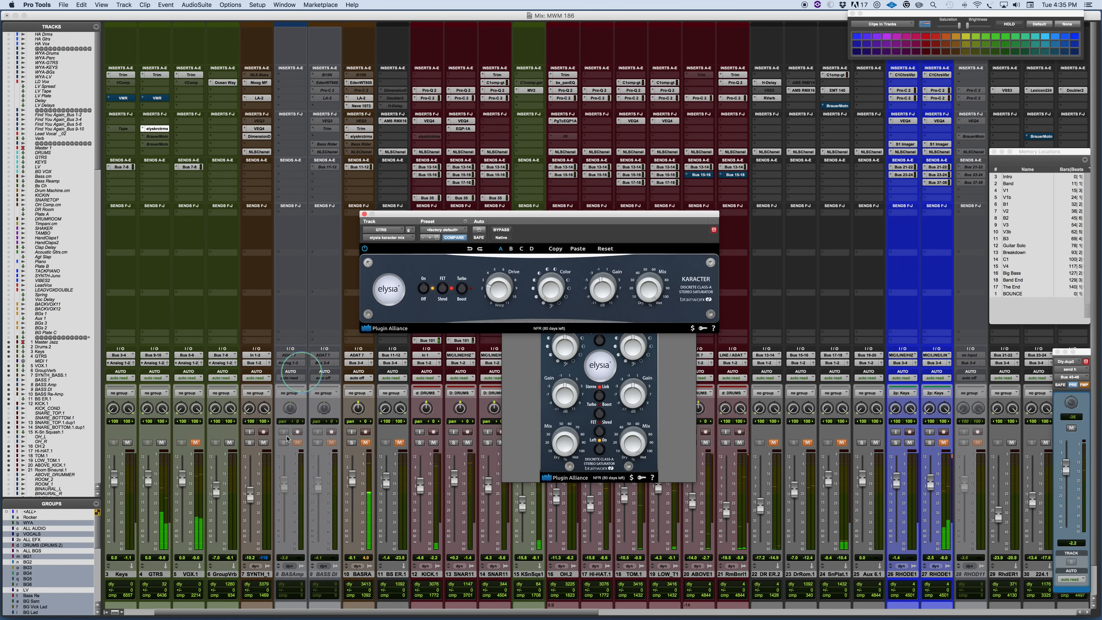
# - Unmute the BASS Re-Amp track and compare the mix with the bass and guitar Karacters bypassed and active, leaving both active
pyautogui.click(365, 442)
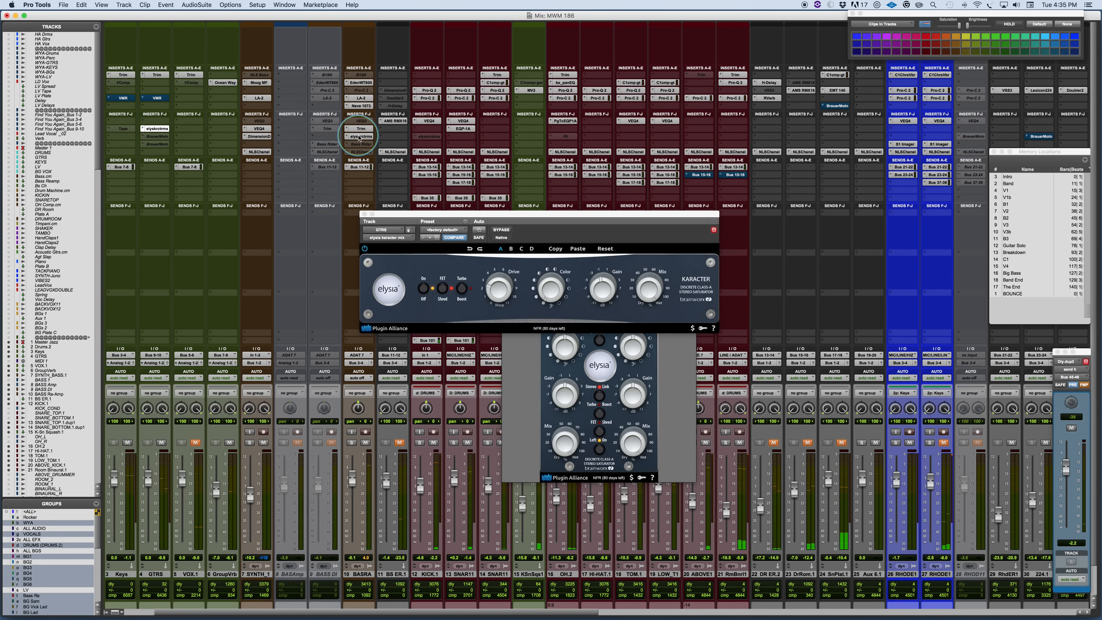
pyautogui.keyDown('super'); pyautogui.click(154, 130); pyautogui.keyUp('super')
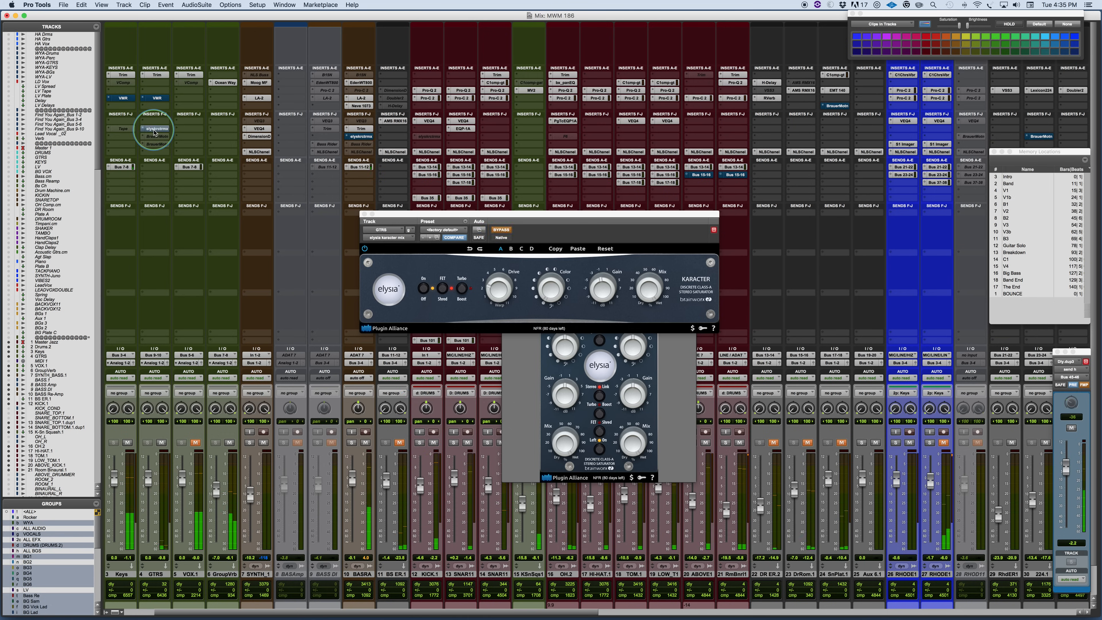
pyautogui.keyDown('super'); pyautogui.click(154, 129); pyautogui.keyUp('super')
pyautogui.keyDown('super'); pyautogui.click(360, 136); pyautogui.keyUp('super')
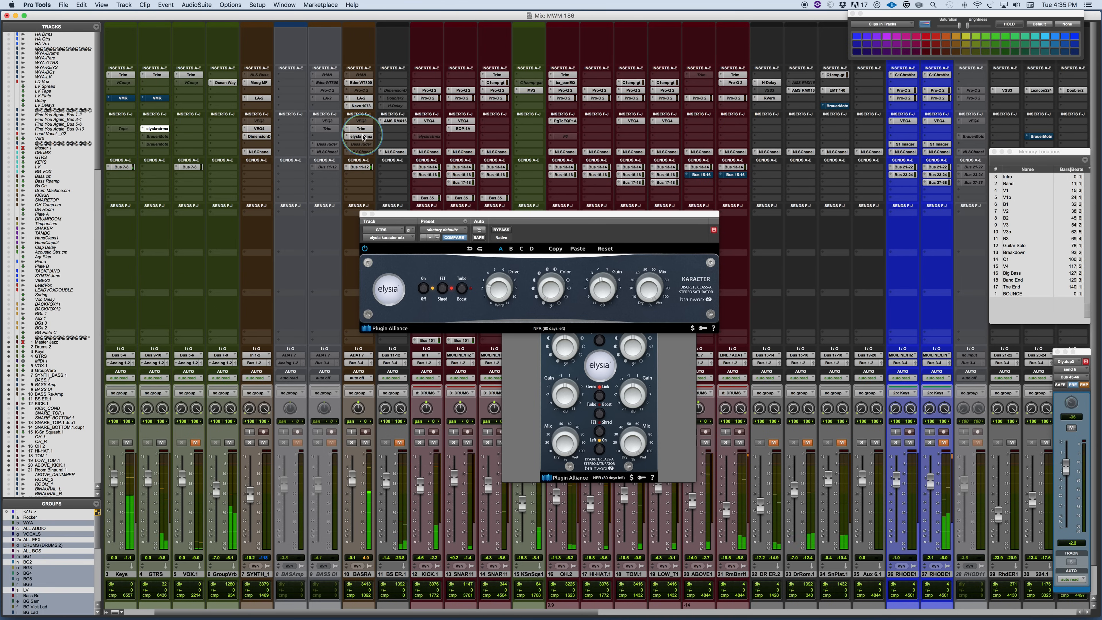
pyautogui.keyDown('super'); pyautogui.click(155, 129); pyautogui.keyUp('super')
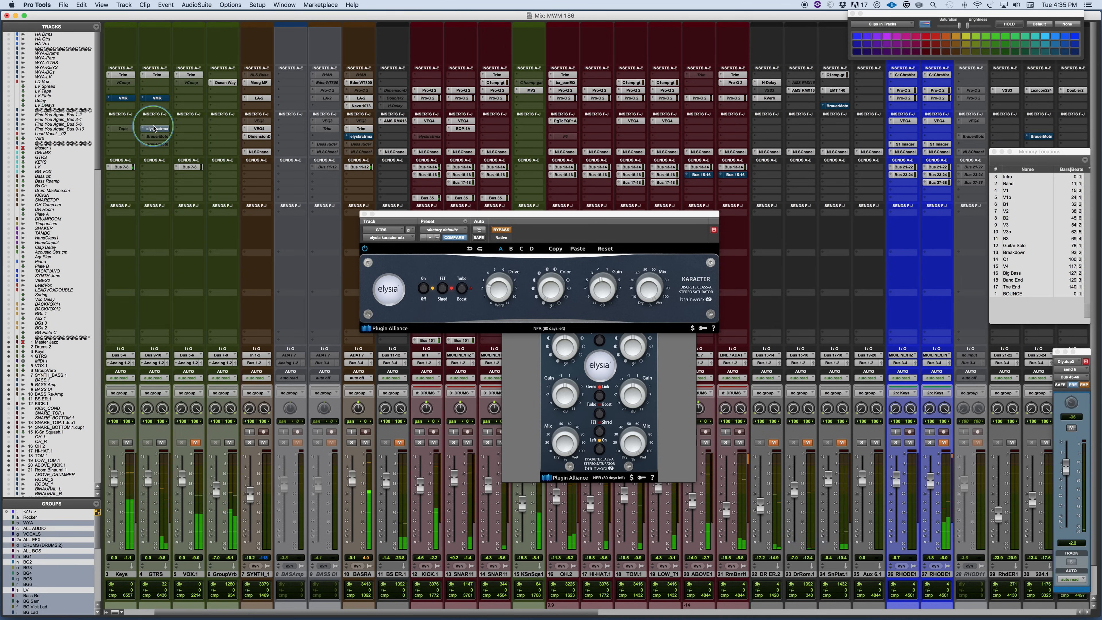
pyautogui.keyDown('super'); pyautogui.click(154, 128); pyautogui.keyUp('super')
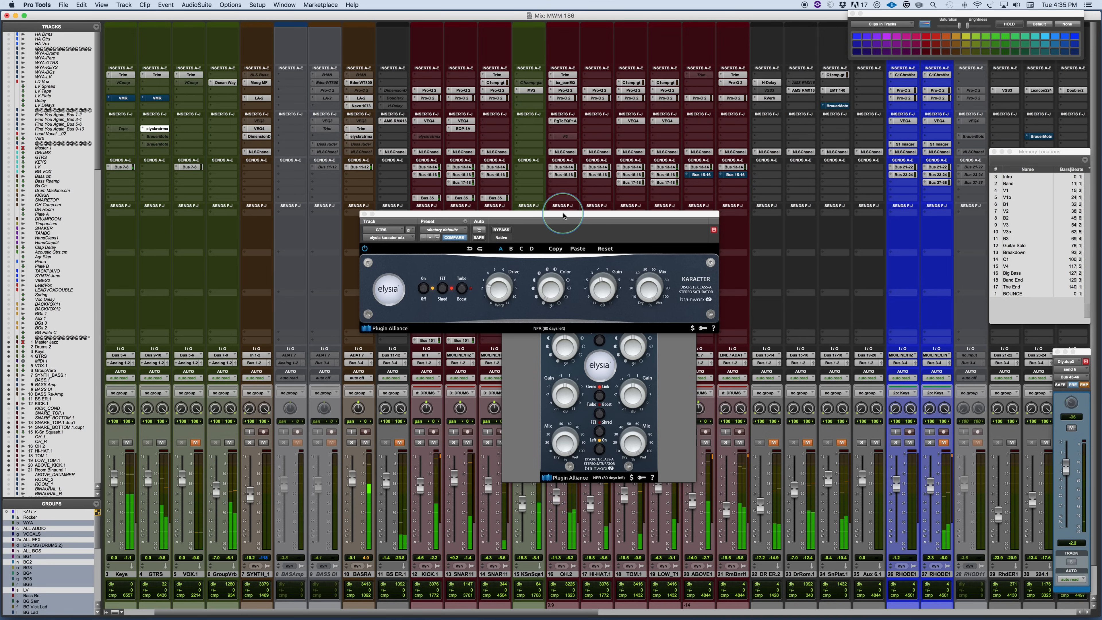
# - Mute the GTRS track, bring the Drums.2 Karacter master window to the front, and unmute the Drums.2 track
pyautogui.click(290, 403)
pyautogui.click(161, 444)
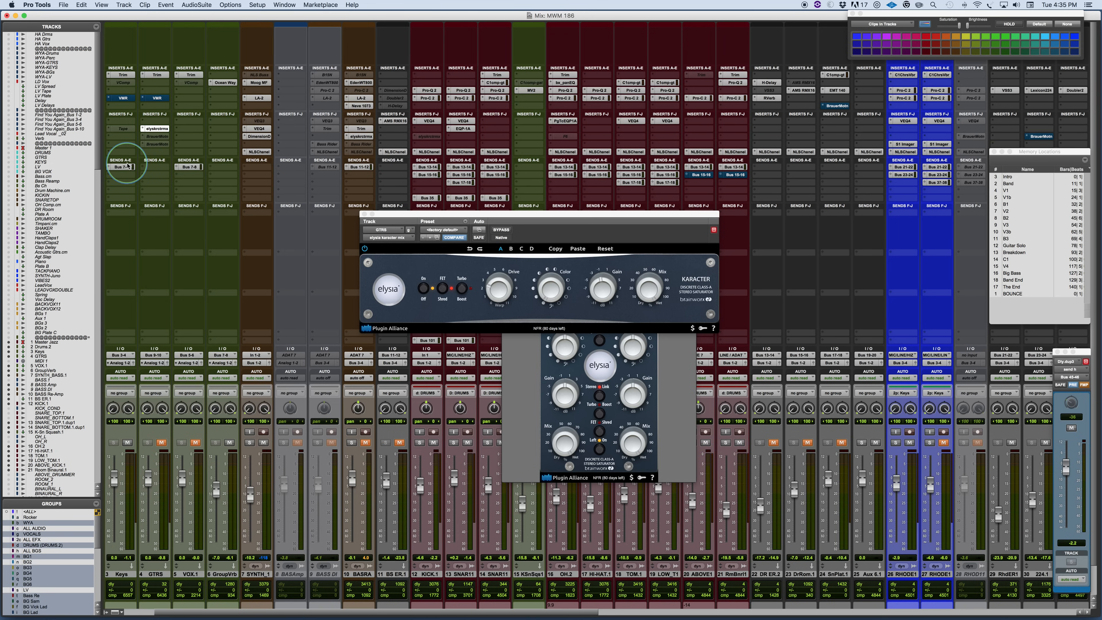
pyautogui.hscroll(-2, 151, 164)
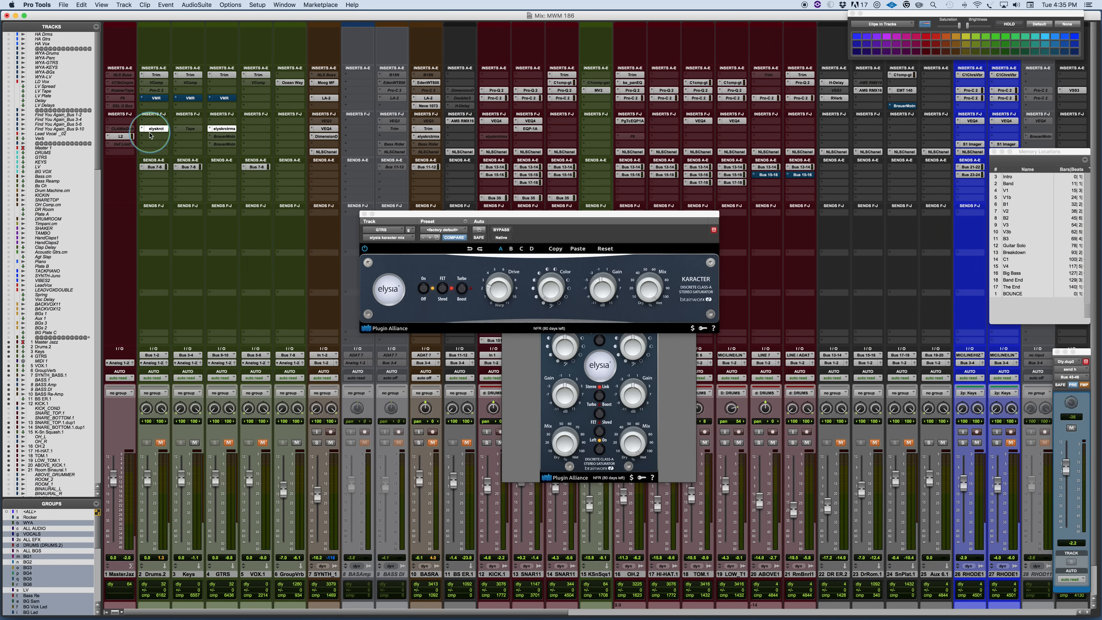
pyautogui.click(668, 364)
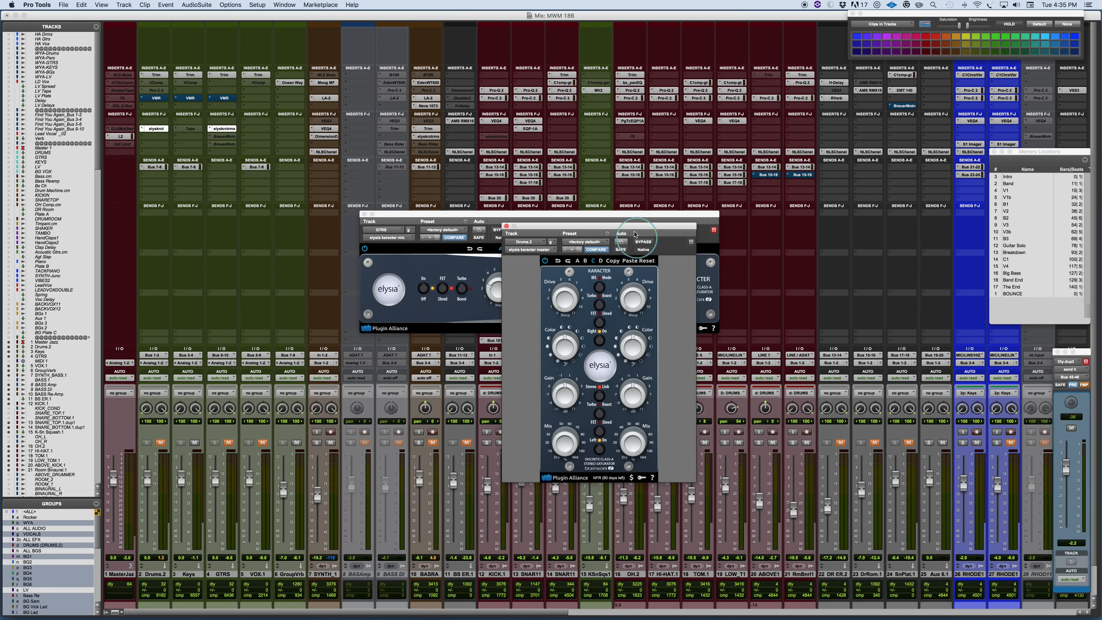
pyautogui.moveTo(633, 228); pyautogui.dragTo(590, 173)
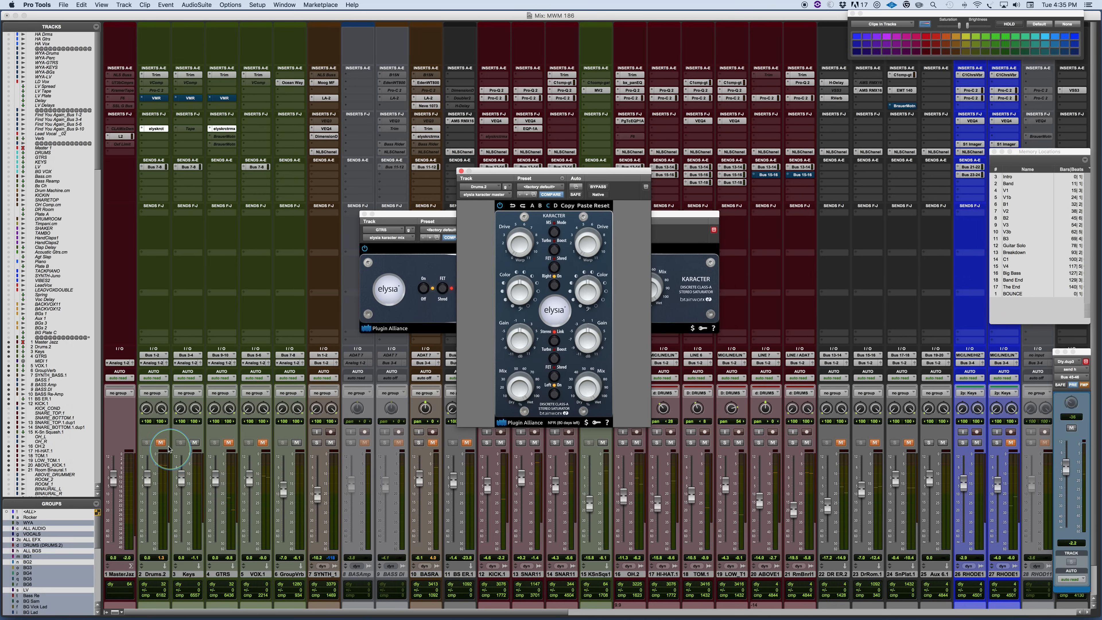
pyautogui.click(162, 443)
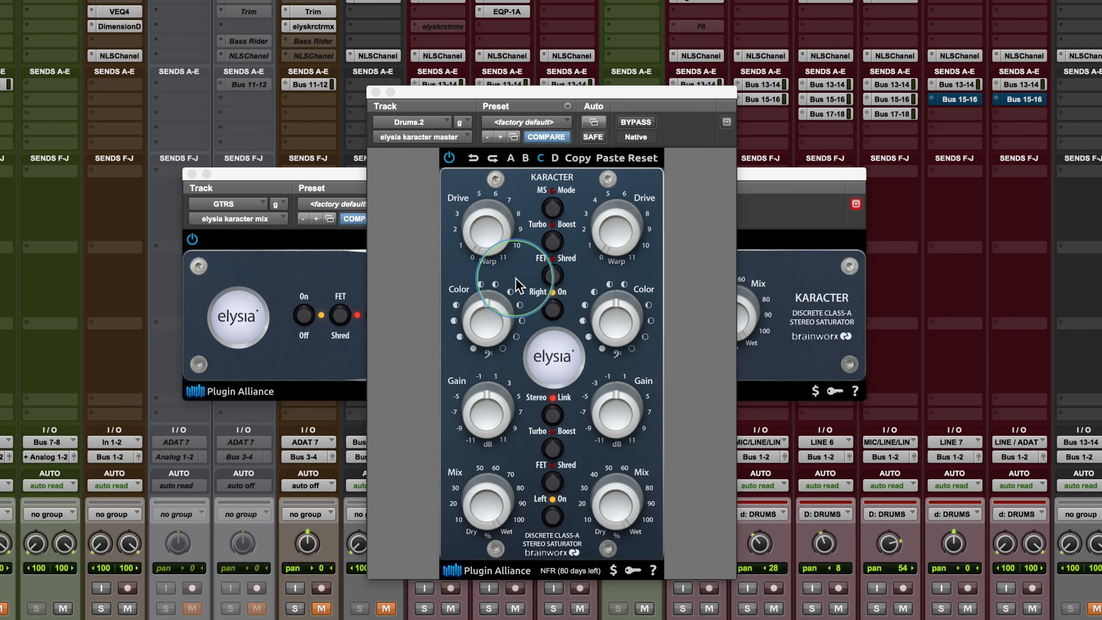
# - Sweep the linked Drive on the drum saturator, settle it between 2 and 3, and bypass the plug-in for comparison
pyautogui.moveTo(480, 238); pyautogui.dragTo(465, 166)
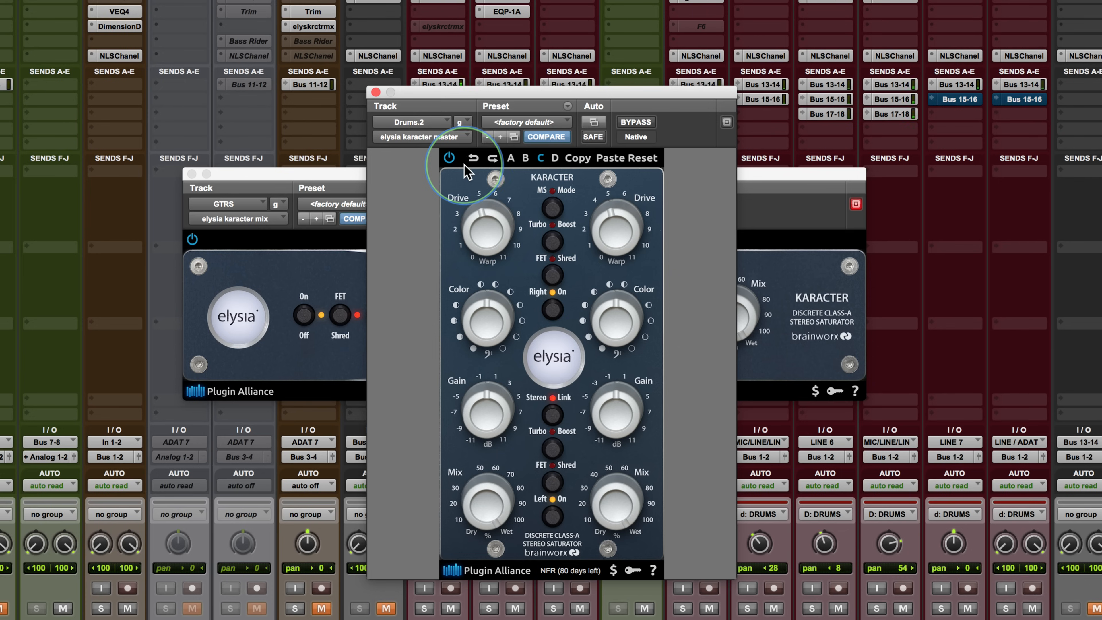
pyautogui.moveTo(476, 232); pyautogui.dragTo(470, 254)
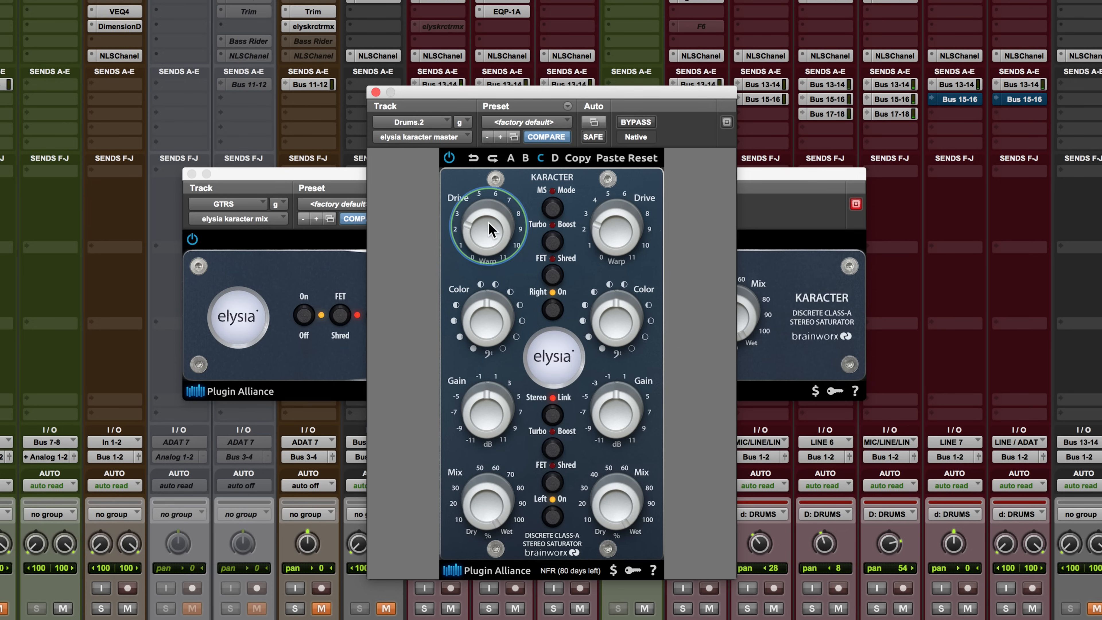
pyautogui.moveTo(476, 231); pyautogui.dragTo(476, 232)
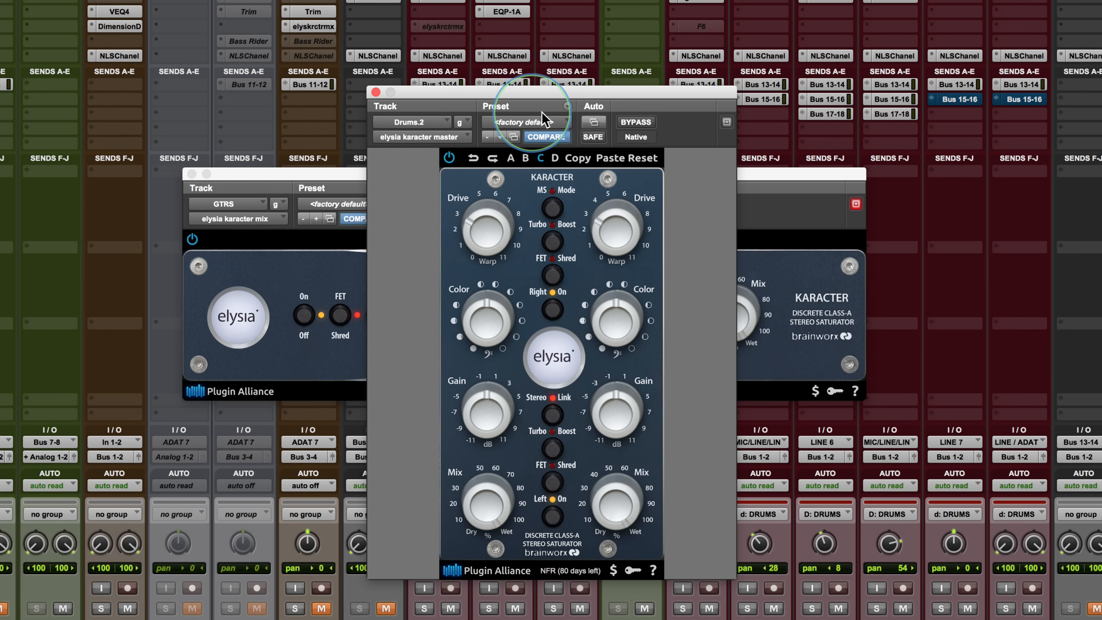
pyautogui.click(635, 123)
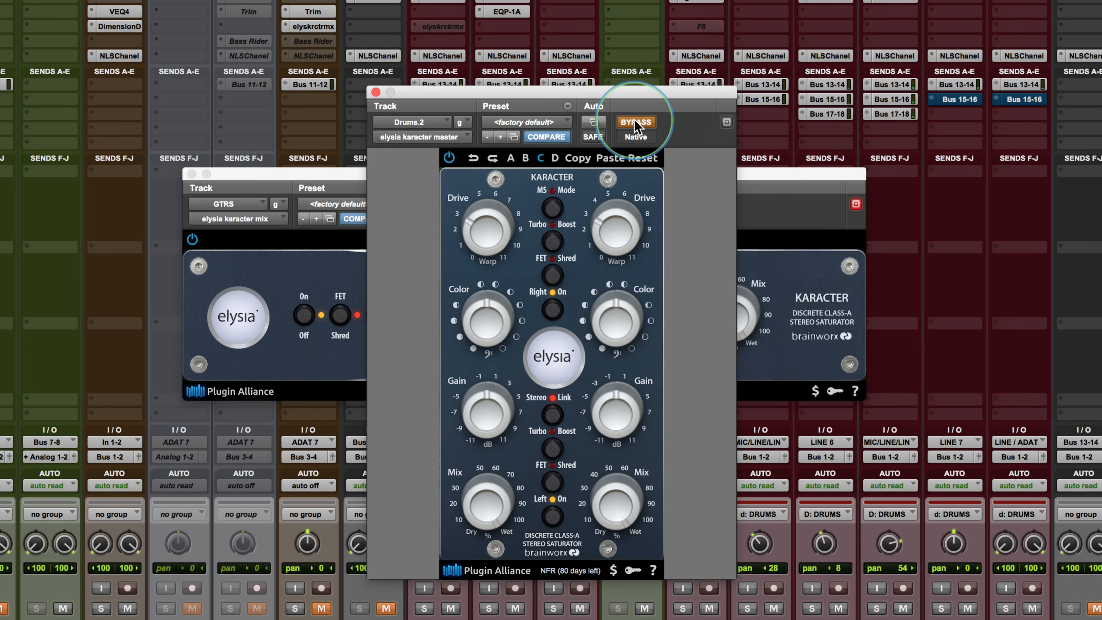
# - Reactivate the drum saturator, raise its linked Drive, and turn Turbo Boost on
pyautogui.click(635, 124)
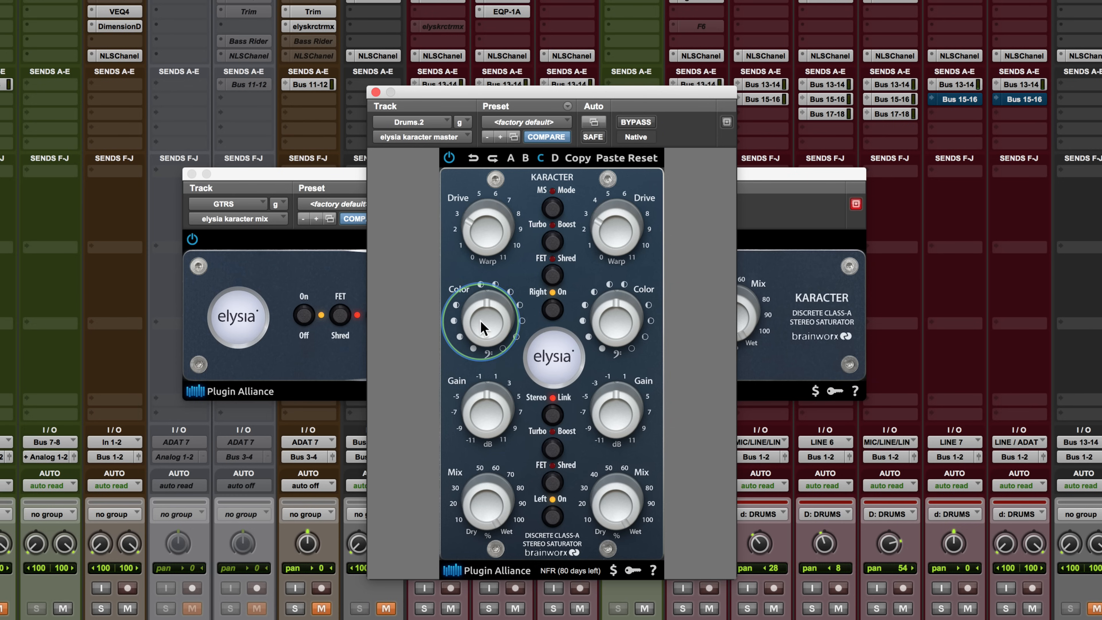
pyautogui.moveTo(481, 231); pyautogui.dragTo(493, 212)
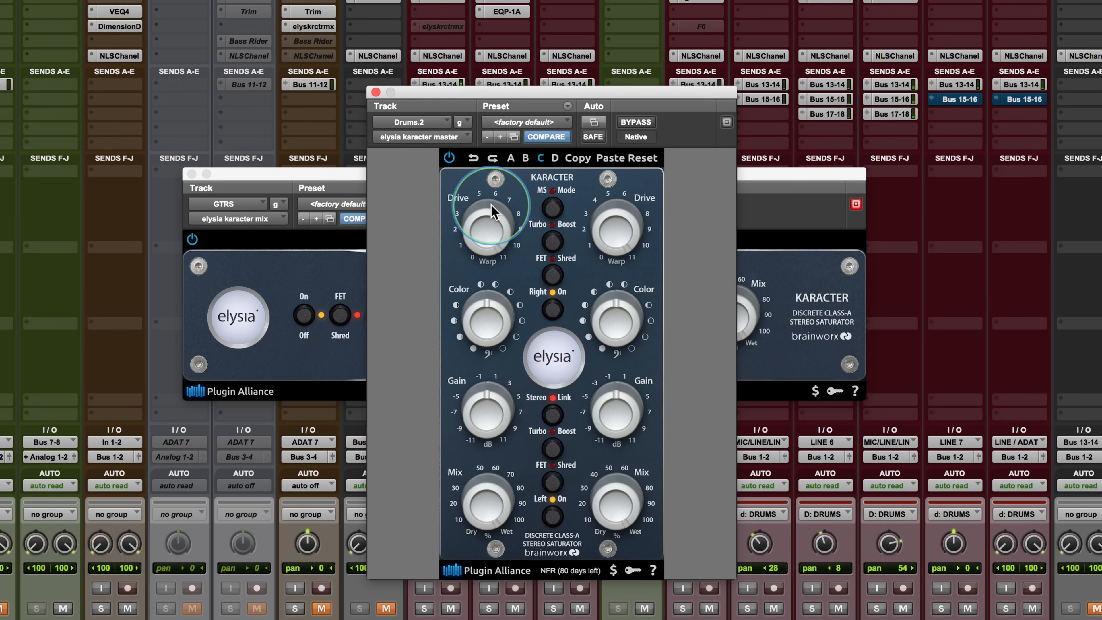
pyautogui.click(555, 243)
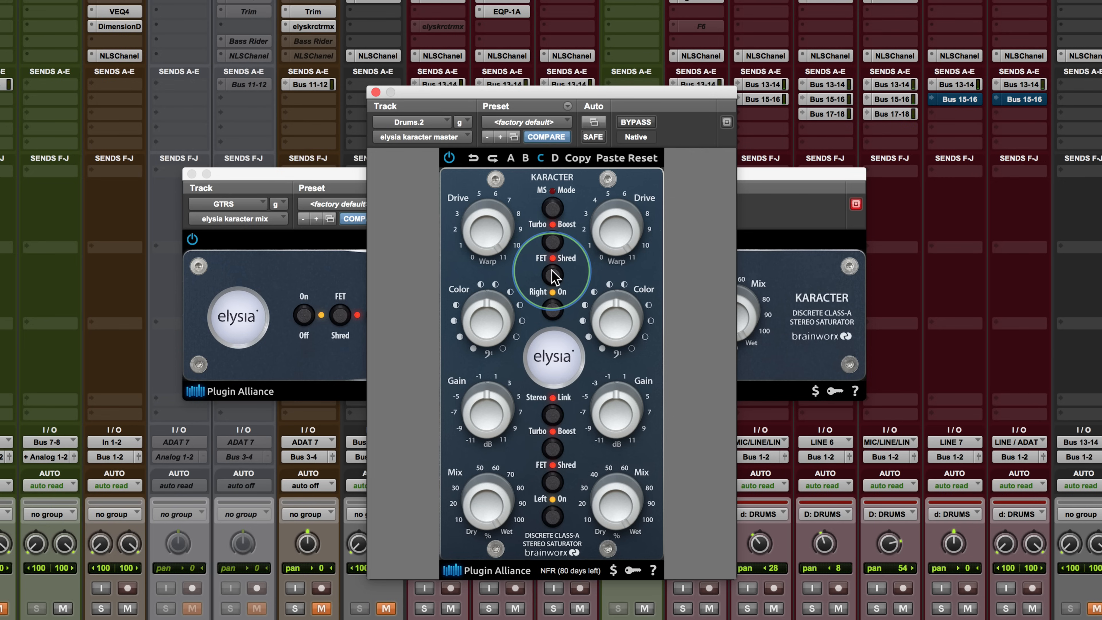
# - Compare the drum saturator with Turbo Boost and FET Shred off and on, leaving both modes on
pyautogui.click(554, 244)
pyautogui.click(553, 274)
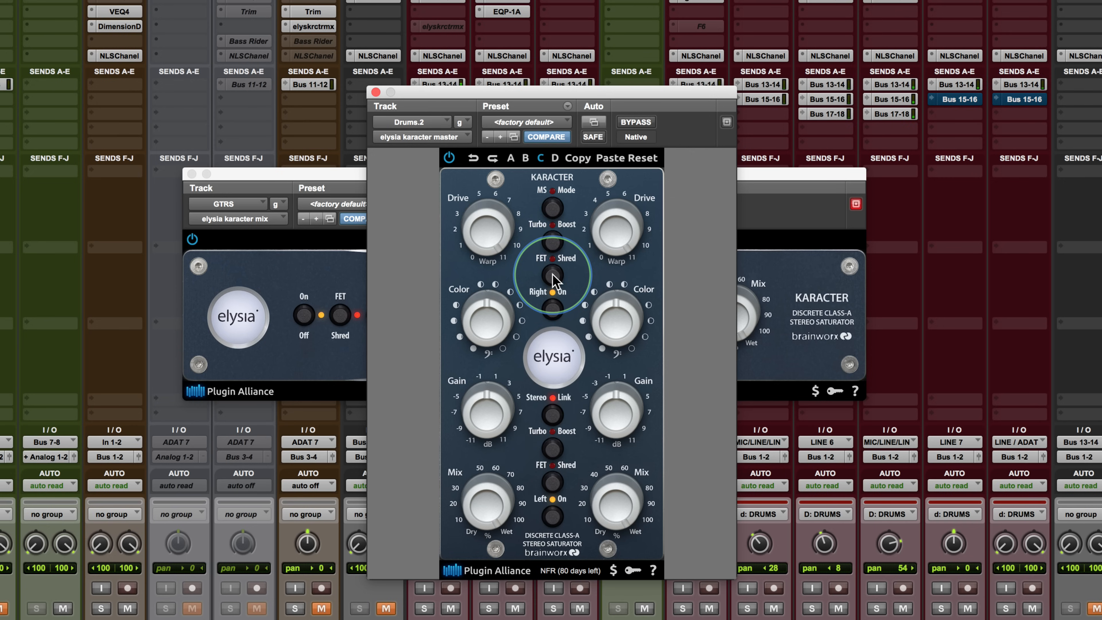
pyautogui.click(553, 273)
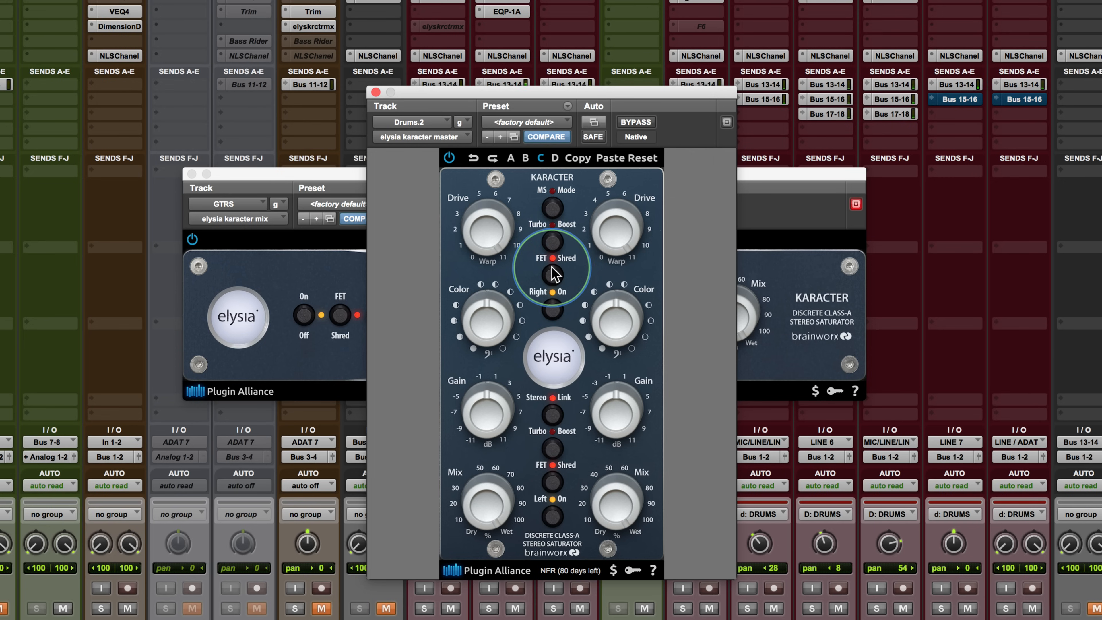
pyautogui.click(553, 243)
# - Sweep the drum saturator's linked Color up to +1.00 and back down, and settle the linked Drive between 2 and 3
pyautogui.moveTo(488, 228); pyautogui.dragTo(487, 249)
pyautogui.moveTo(489, 337); pyautogui.dragTo(490, 317)
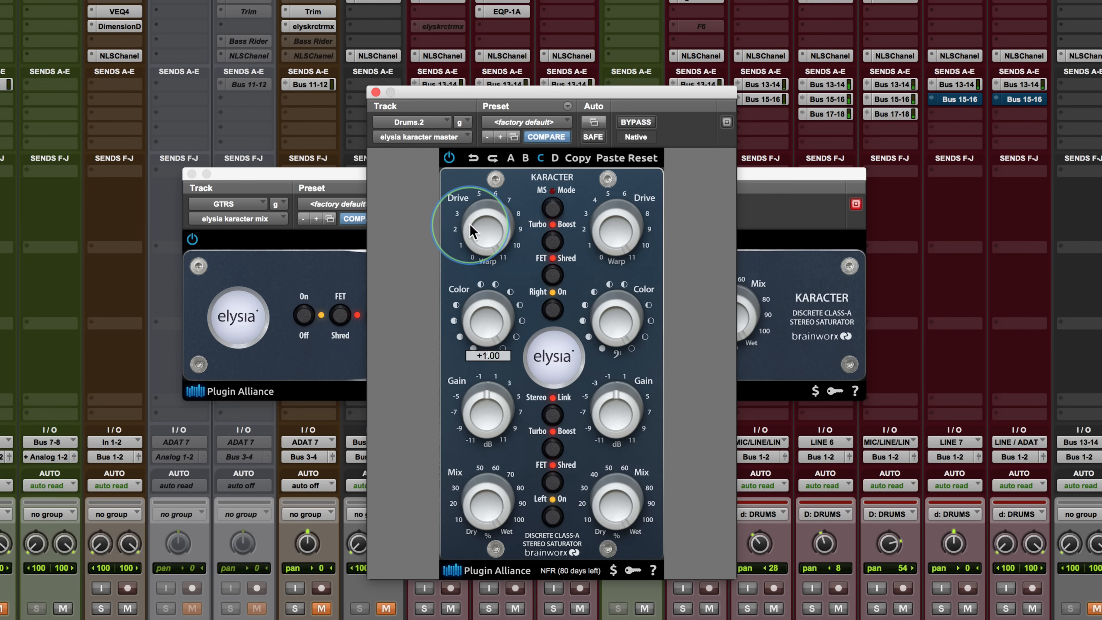
pyautogui.moveTo(481, 332)
pyautogui.moveTo(483, 336); pyautogui.dragTo(466, 436)
pyautogui.moveTo(482, 228); pyautogui.dragTo(471, 305)
pyautogui.moveTo(482, 233); pyautogui.dragTo(480, 248)
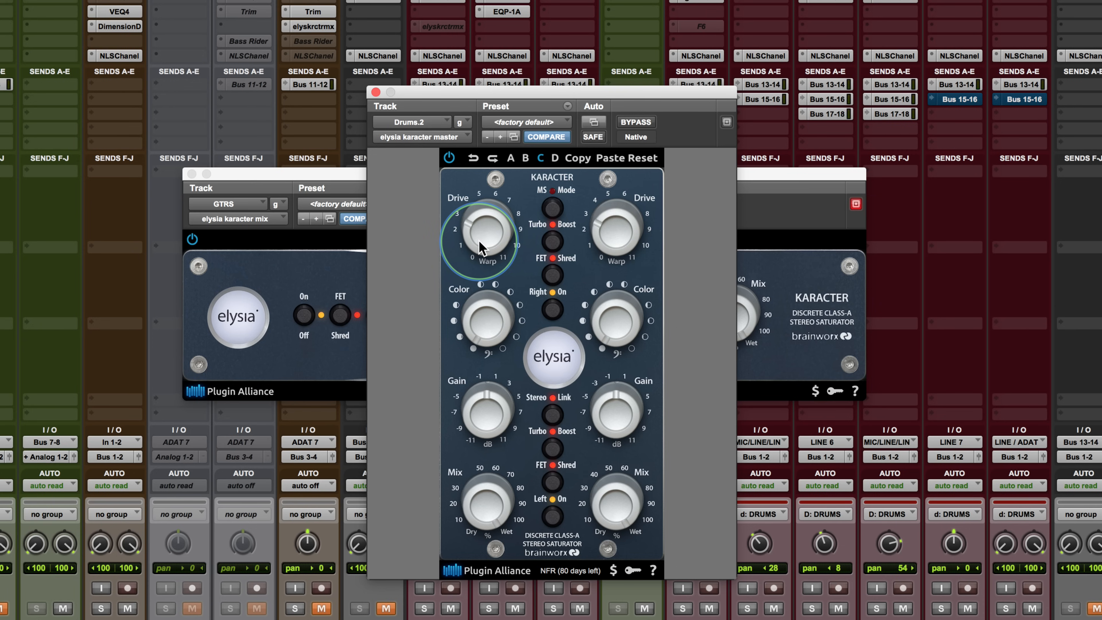
pyautogui.moveTo(479, 242); pyautogui.dragTo(480, 229)
# - Reduce the drum saturator's linked Mix and compare the drums with the plug-in bypassed and active, leaving it active
pyautogui.click(633, 124)
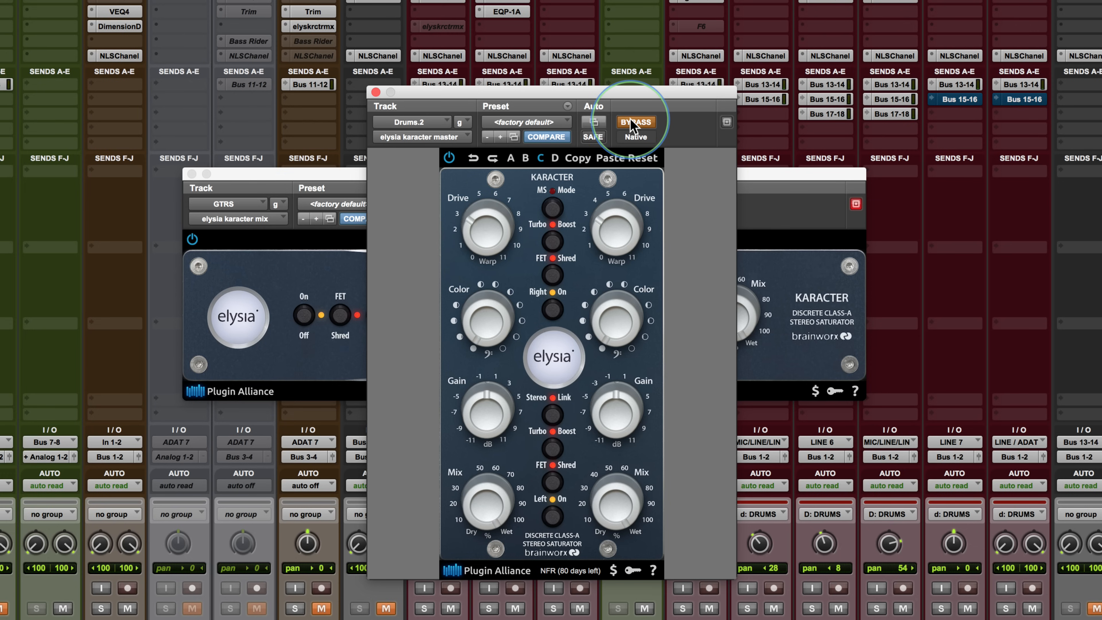
pyautogui.click(633, 123)
pyautogui.moveTo(477, 231); pyautogui.dragTo(478, 232)
pyautogui.moveTo(485, 505); pyautogui.dragTo(484, 548)
pyautogui.click(637, 123)
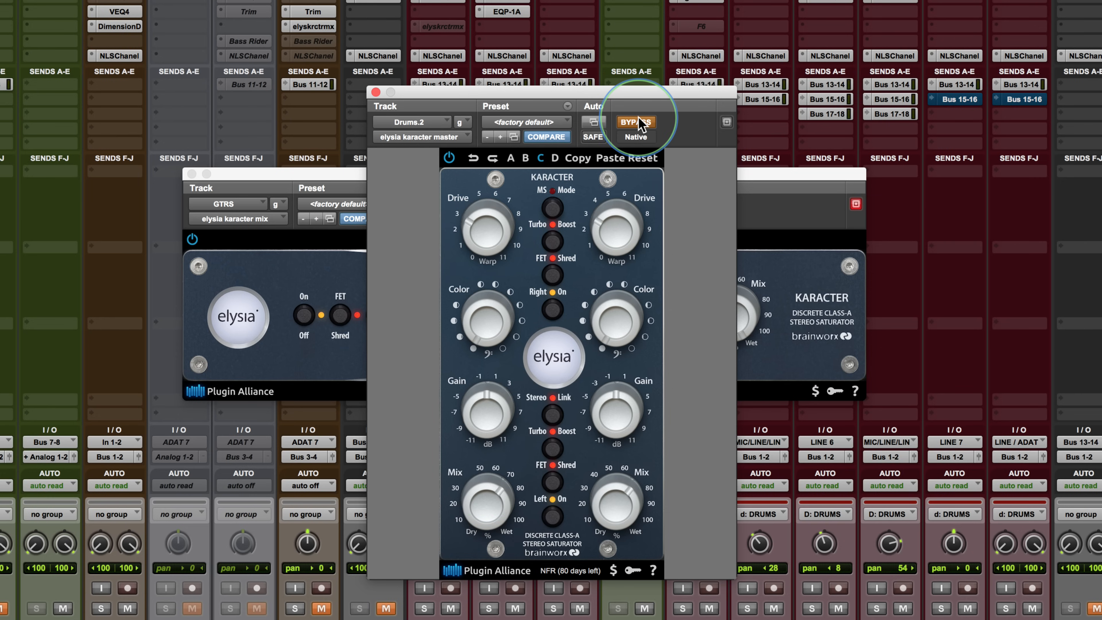
pyautogui.click(638, 123)
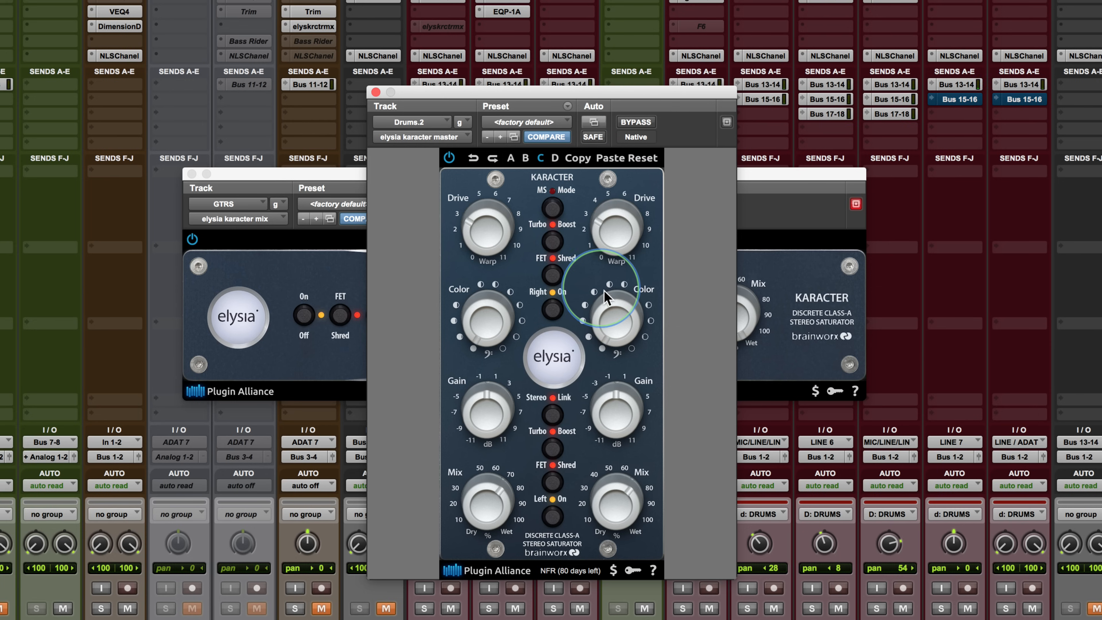
# - Turn off Stereo Link on the drum saturator and switch it to MS Mode
pyautogui.click(553, 415)
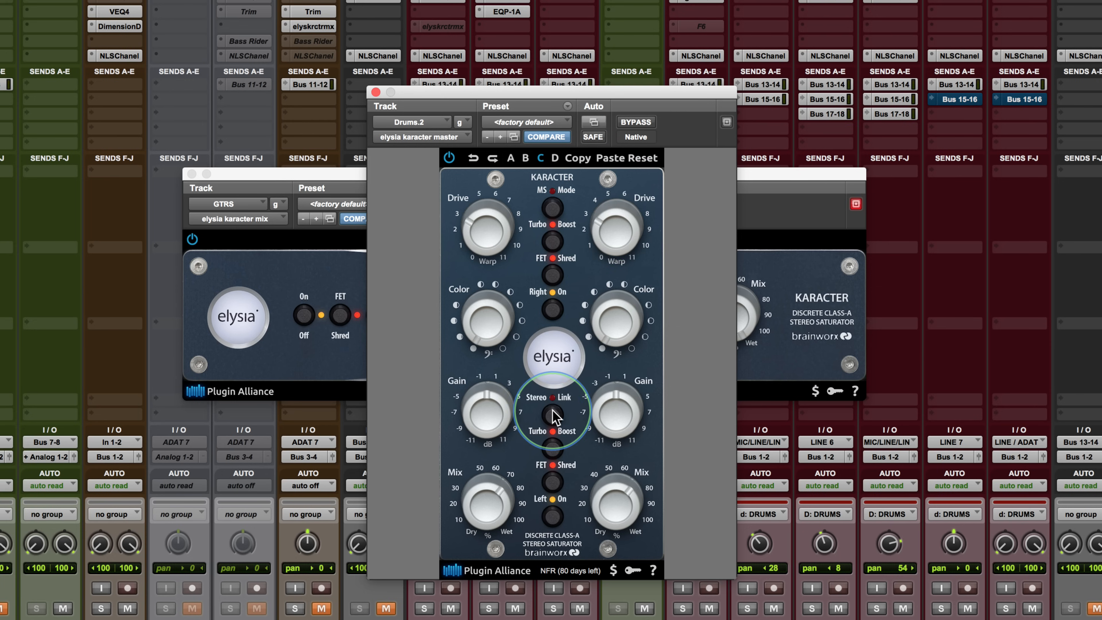
pyautogui.click(554, 206)
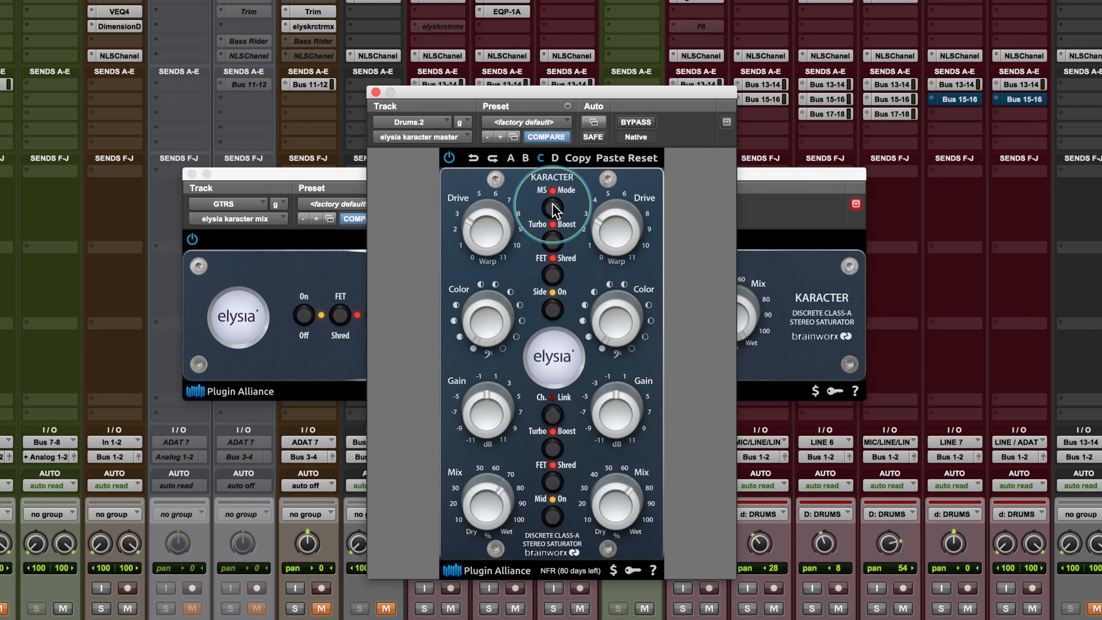
pyautogui.click(618, 340)
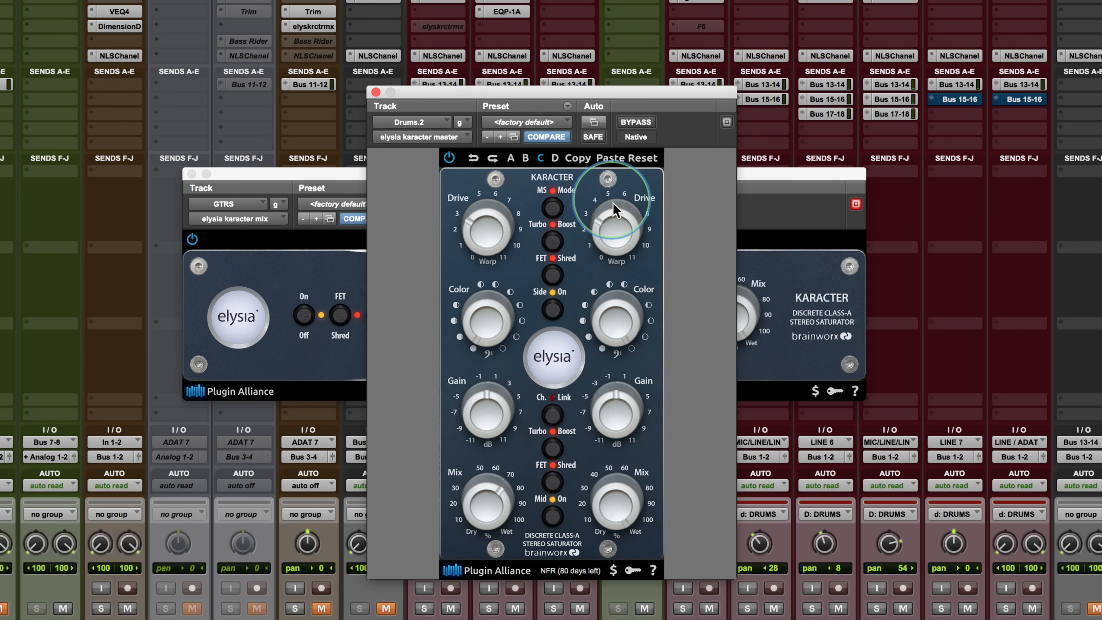
# - Raise the Side Drive to about 7.6 and compare the Mid channel's Turbo Boost and FET Shred off and on, leaving both on
pyautogui.moveTo(604, 225)
pyautogui.mouseDown()
pyautogui.moveTo(607, 194)
pyautogui.moveTo(609, 219)
pyautogui.mouseUp()
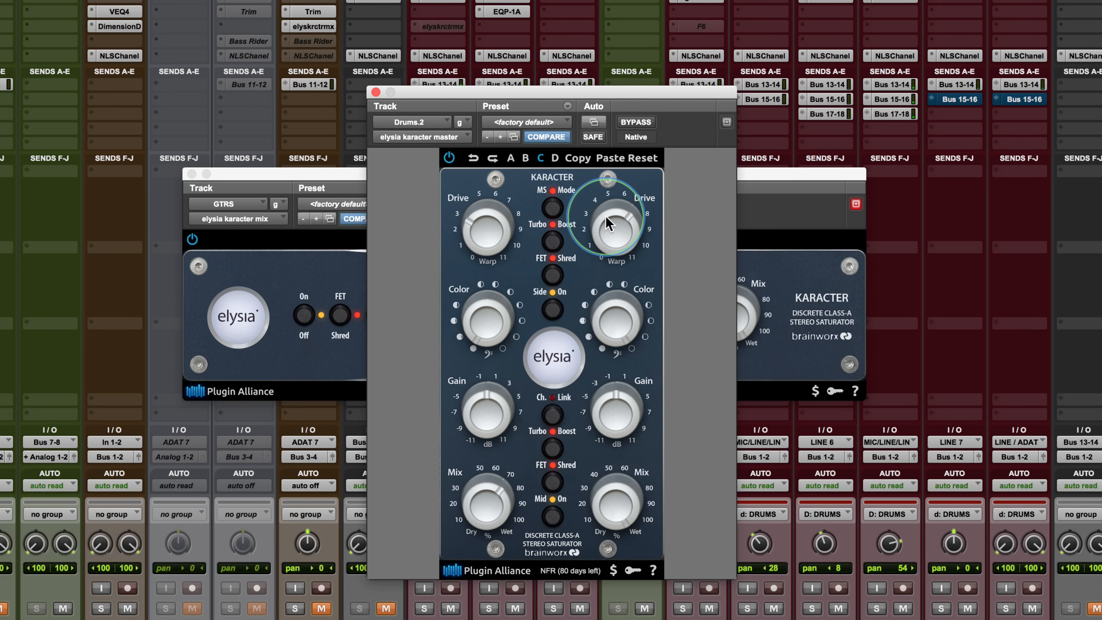
pyautogui.click(553, 479)
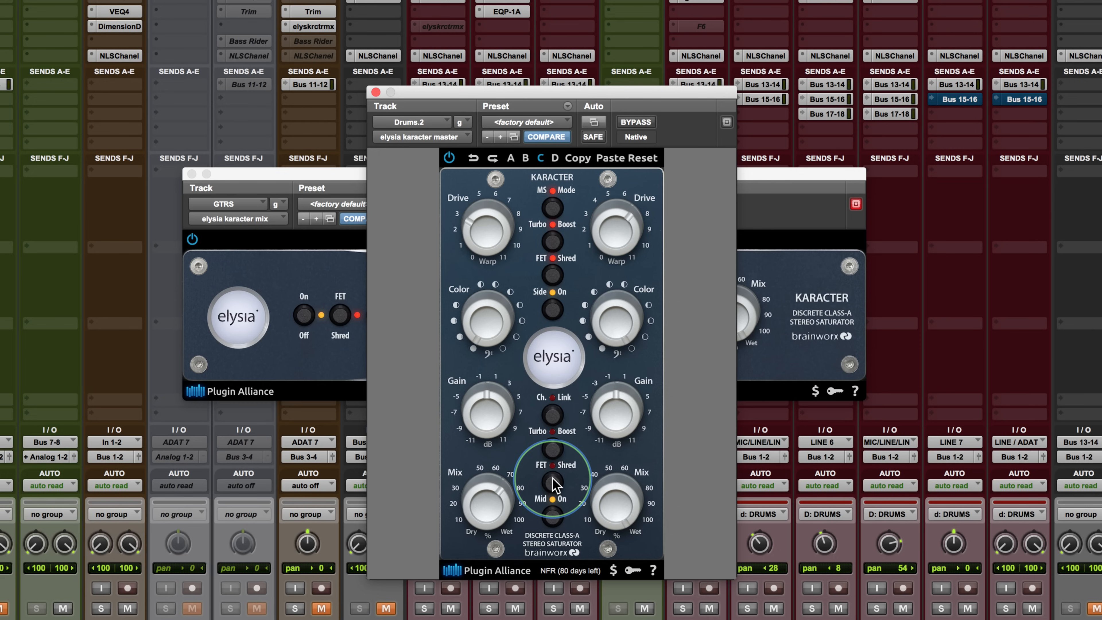
pyautogui.click(553, 481)
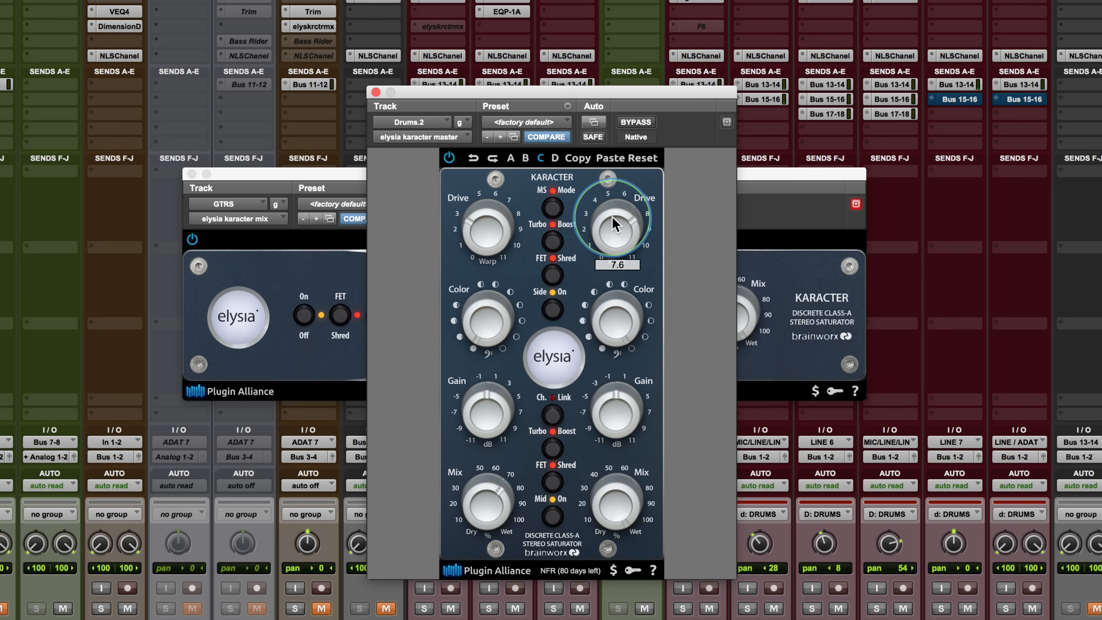
# - Lower the Side Drive to about 5 and compare the drum saturator bypassed and active, leaving it active
pyautogui.moveTo(612, 215); pyautogui.dragTo(605, 255)
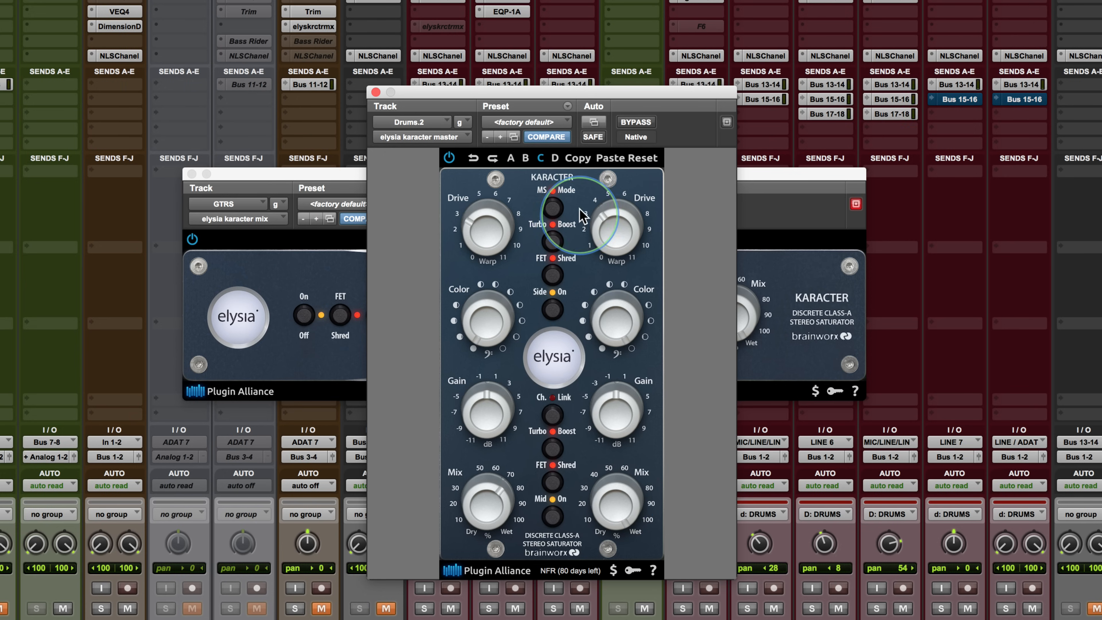
pyautogui.moveTo(603, 234); pyautogui.dragTo(603, 224)
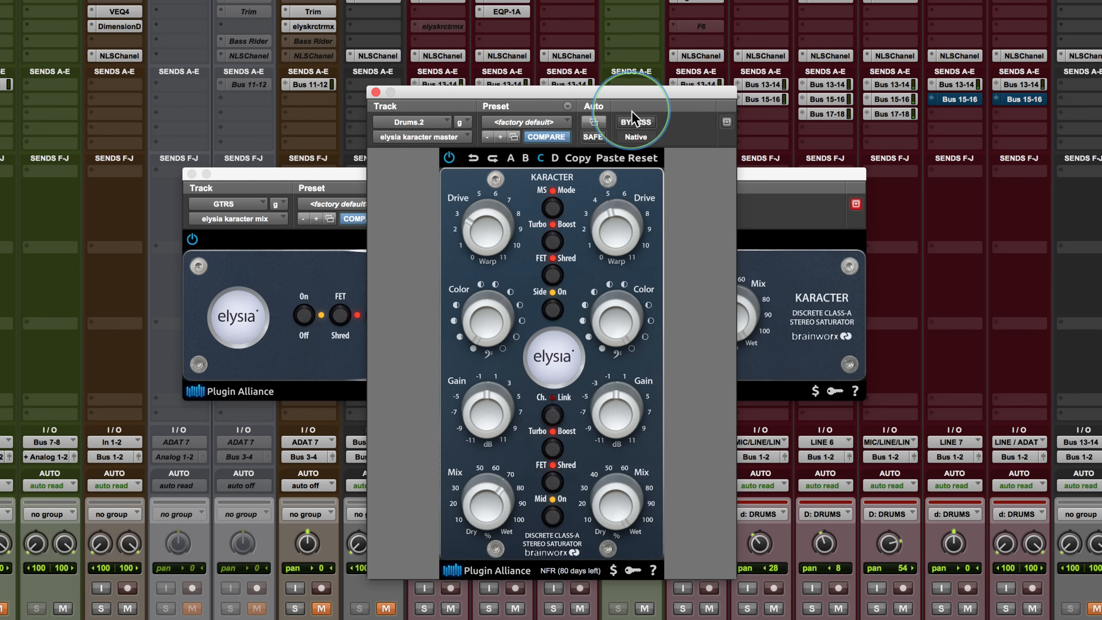
pyautogui.click(636, 125)
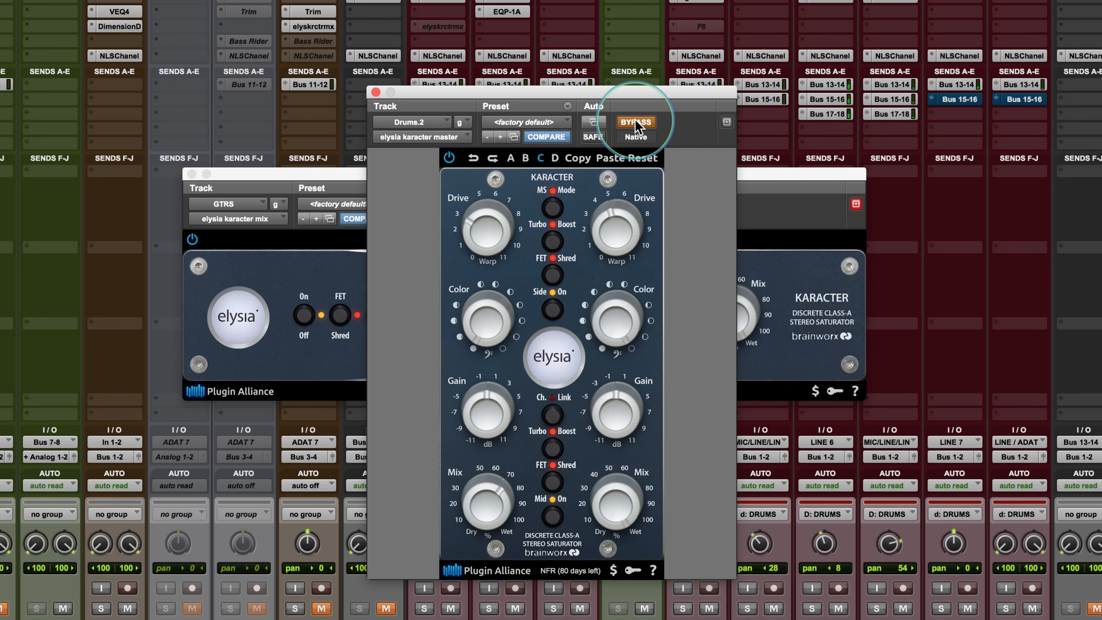
pyautogui.click(635, 124)
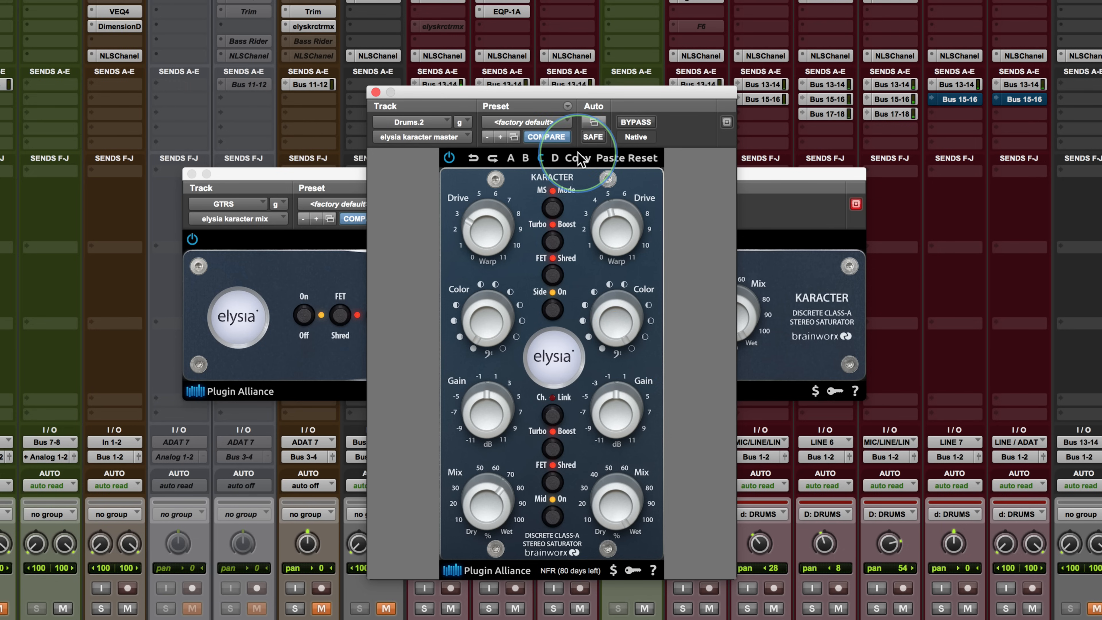
# - Reduce the Mid and Side Mix amounts and toggle the drum saturator's bypass twice for comparison, leaving it active
pyautogui.moveTo(607, 512)
pyautogui.moveTo(608, 513); pyautogui.dragTo(605, 559)
pyautogui.moveTo(486, 508)
pyautogui.mouseDown()
pyautogui.moveTo(482, 539)
pyautogui.moveTo(480, 528)
pyautogui.mouseUp()
pyautogui.moveTo(575, 505); pyautogui.dragTo(606, 557)
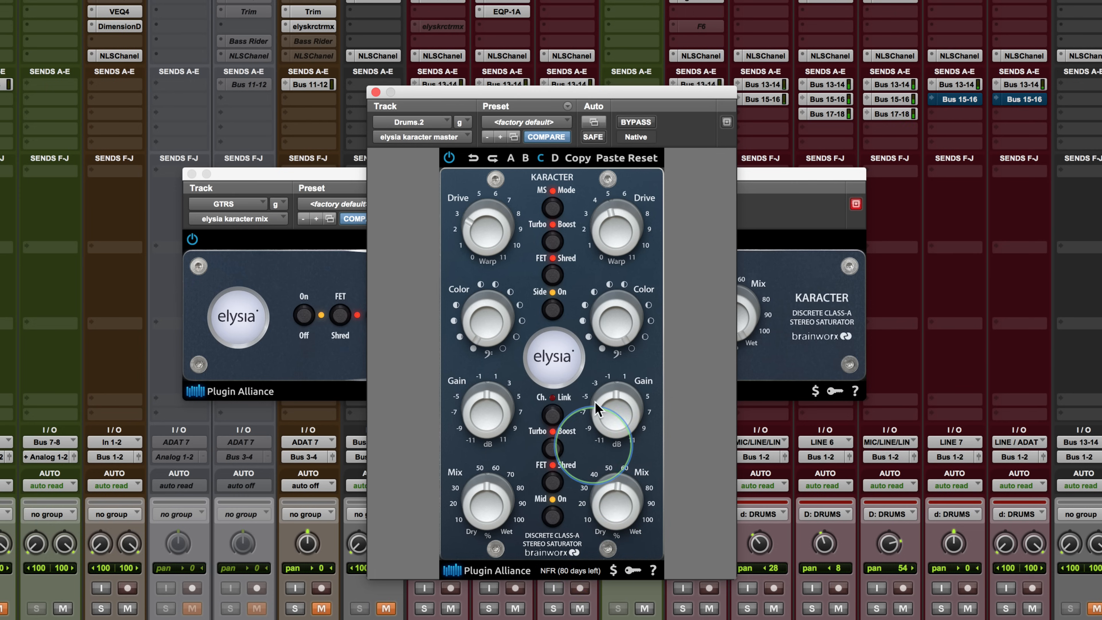
pyautogui.click(636, 122)
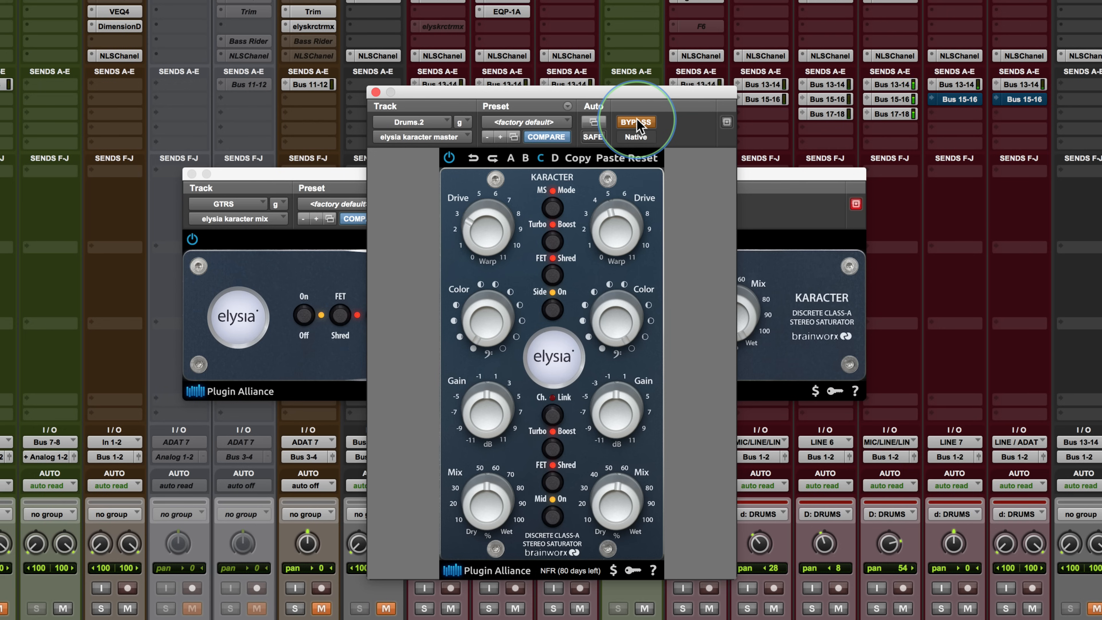
pyautogui.click(636, 122)
pyautogui.click(636, 122)
pyautogui.click(636, 121)
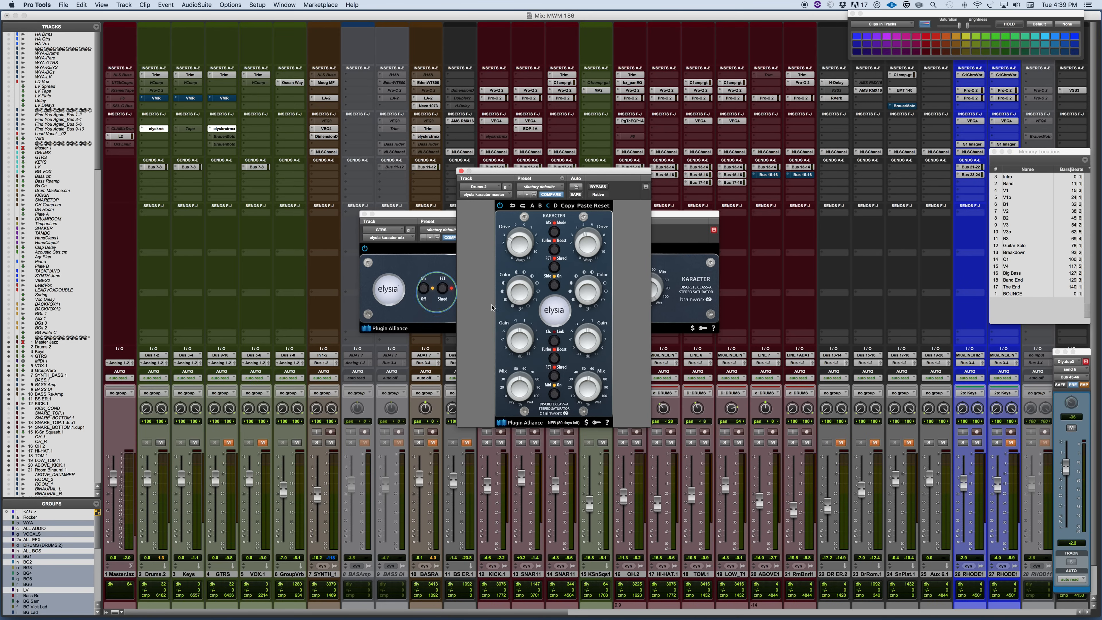
# - Unmute the BASS Re-Amp track and reposition the drum saturator window over the mixer
pyautogui.moveTo(584, 170); pyautogui.dragTo(599, 187)
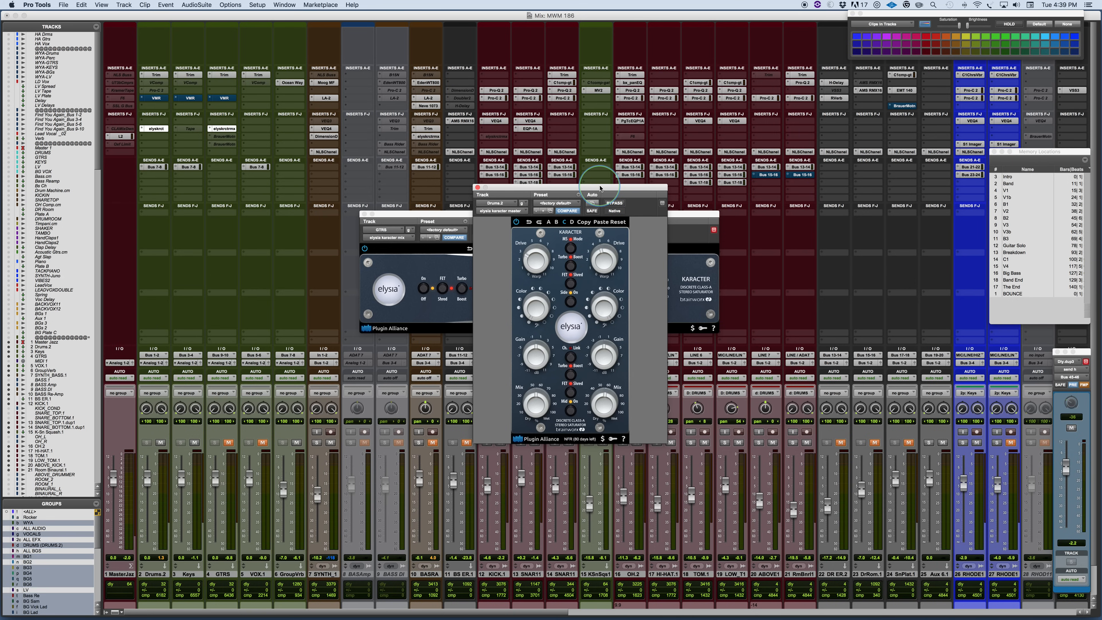
pyautogui.click(434, 445)
pyautogui.click(435, 444)
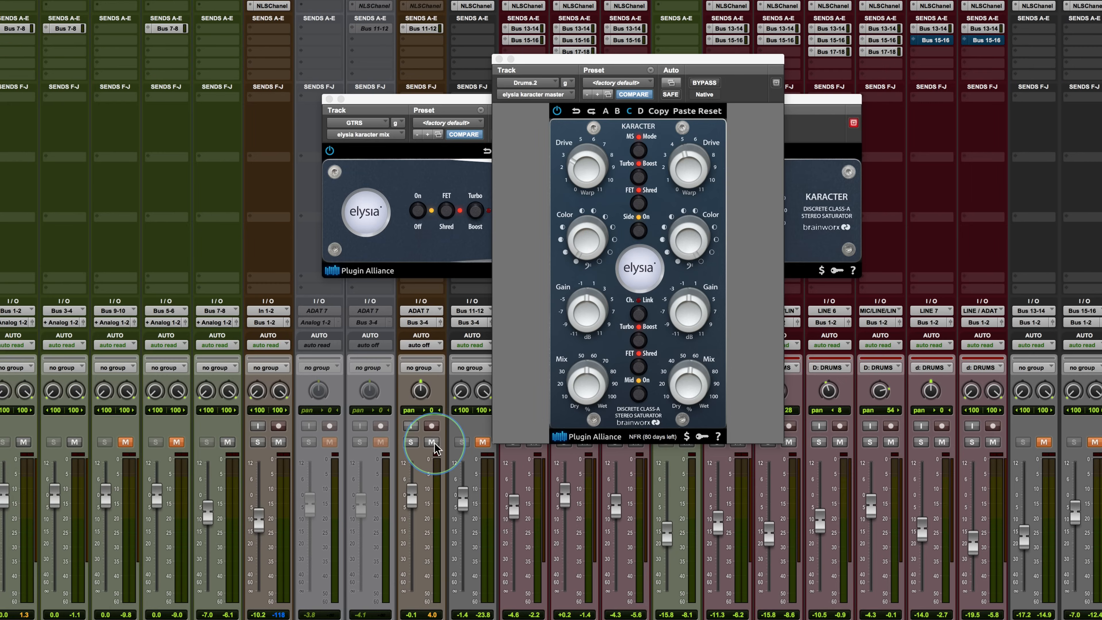
pyautogui.click(612, 187)
pyautogui.moveTo(699, 55); pyautogui.dragTo(656, 65)
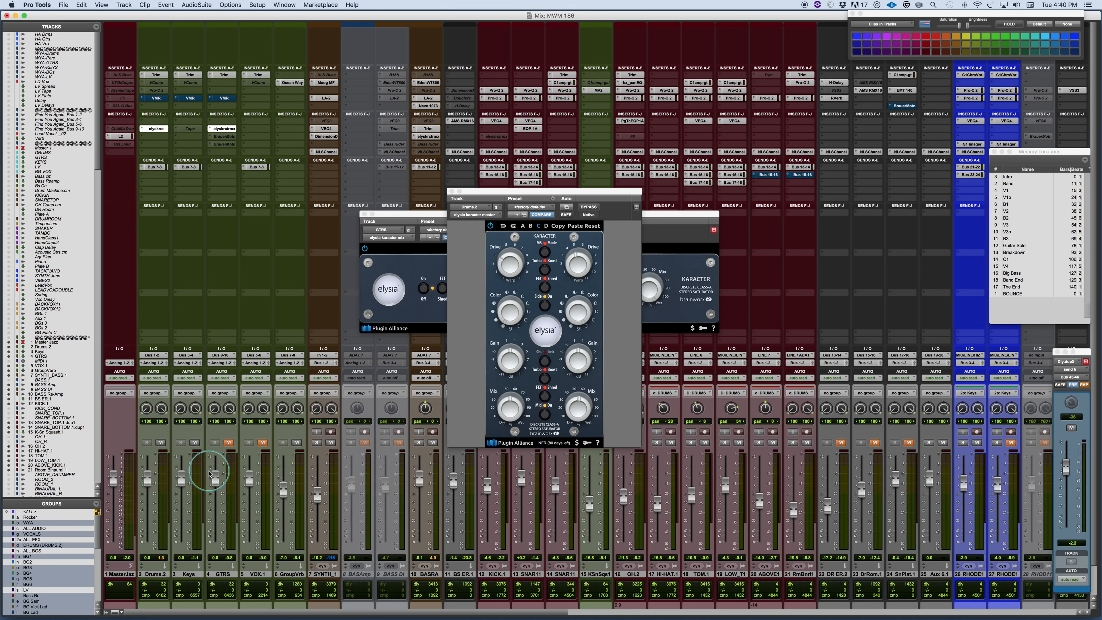
# - Play the mix, trim the drum saturator's Mix, and compare the drum, guitar and bass Karacters bypassed and active
pyautogui.press('space')
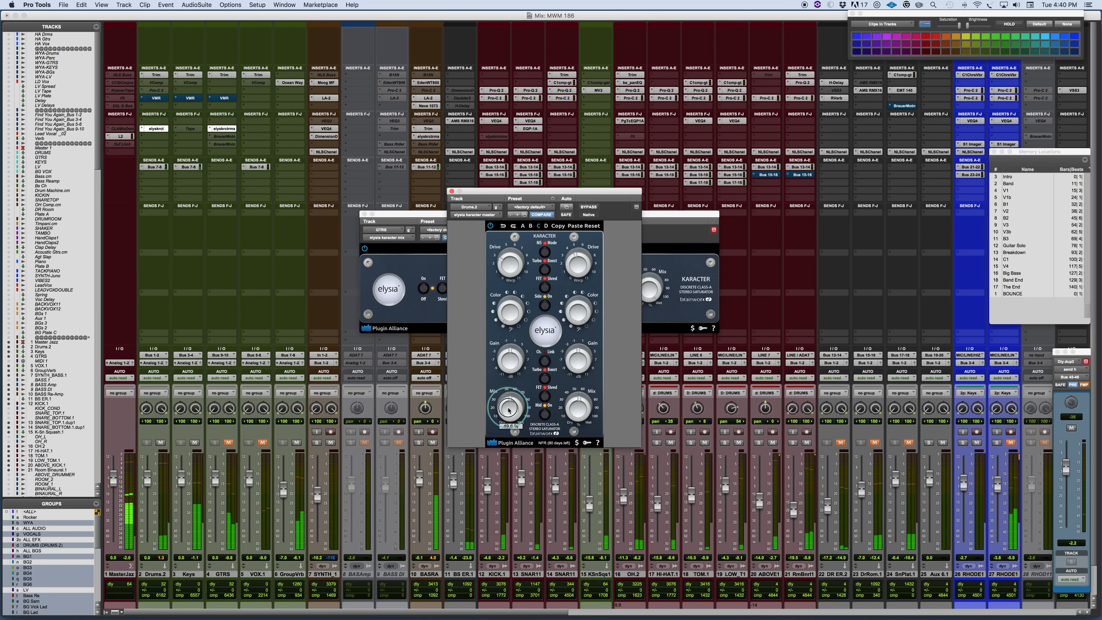
pyautogui.moveTo(580, 411); pyautogui.dragTo(576, 415)
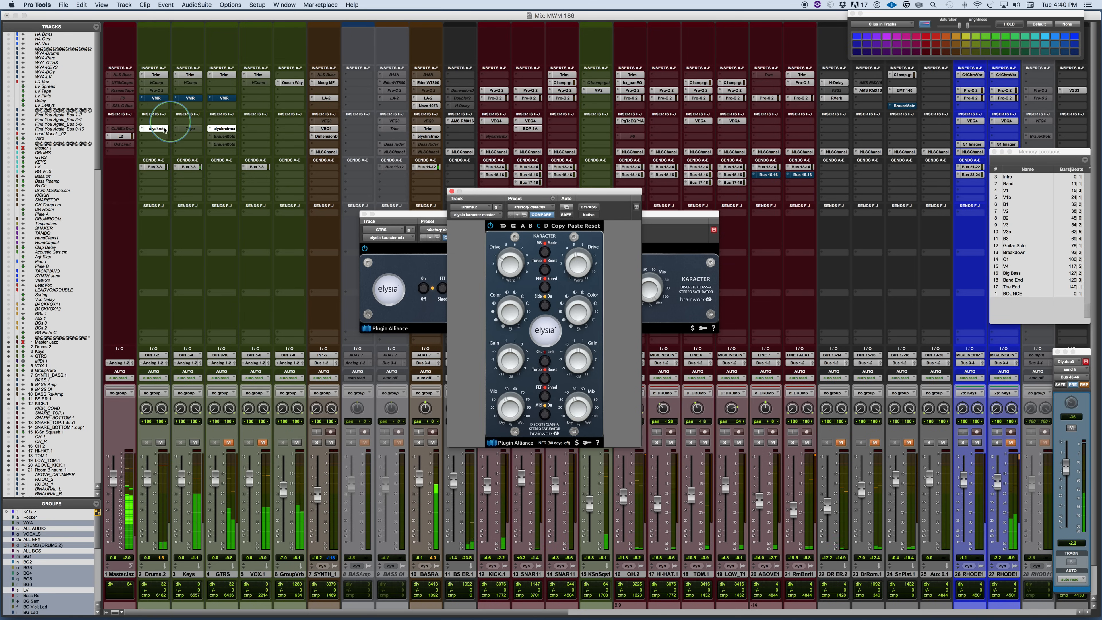
pyautogui.keyDown('super'); pyautogui.click(224, 129); pyautogui.keyUp('super')
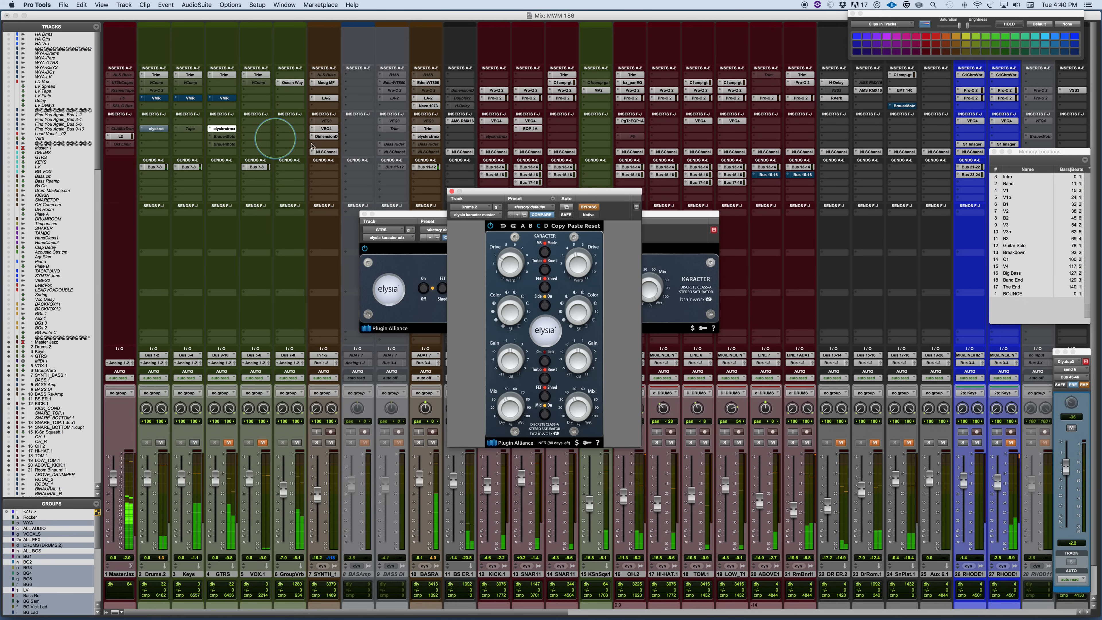
pyautogui.keyDown('super'); pyautogui.click(429, 136); pyautogui.keyUp('super')
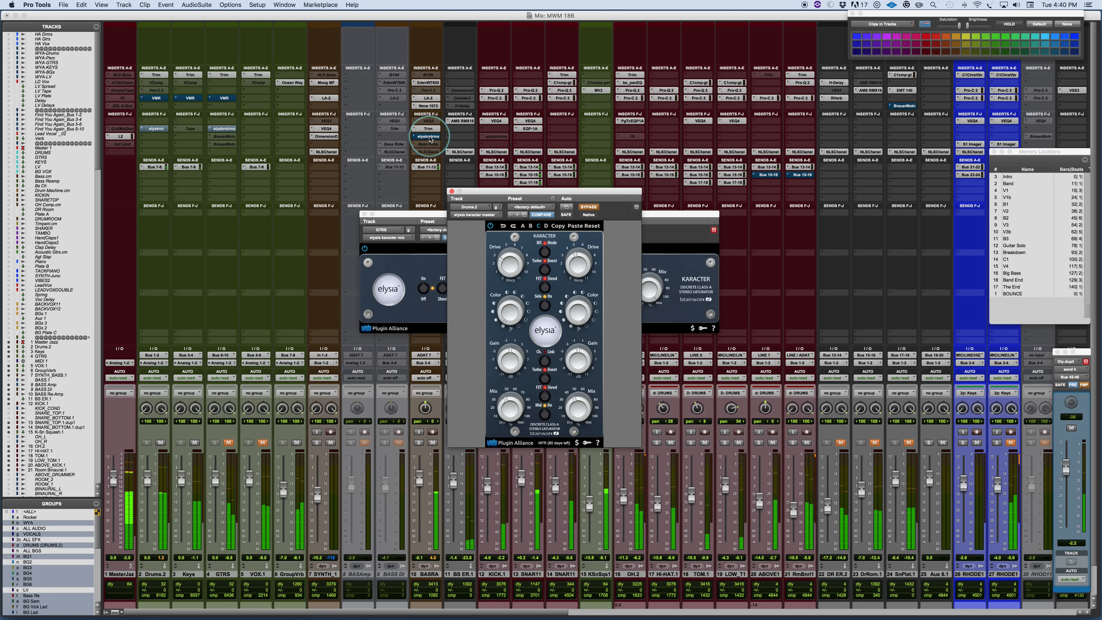
pyautogui.keyDown('super'); pyautogui.click(230, 129); pyautogui.keyUp('super')
pyautogui.keyDown('super'); pyautogui.click(167, 129); pyautogui.keyUp('super')
pyautogui.keyDown('super'); pyautogui.click(160, 133); pyautogui.keyUp('super')
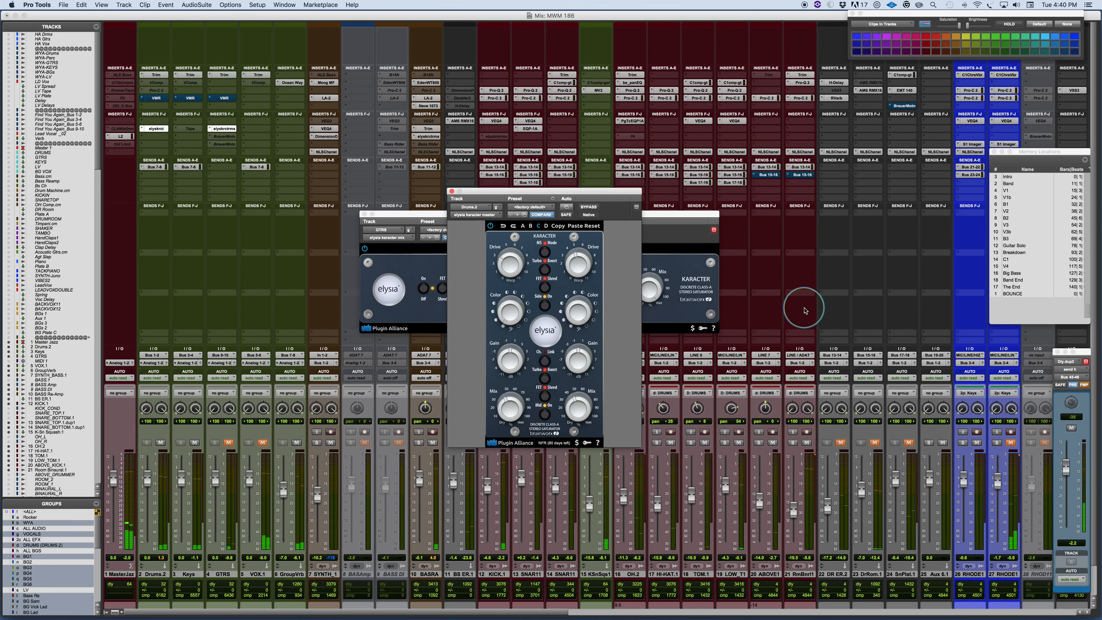
# - Unmute the drum effects tracks DR ER, DrRom and SnPlat
pyautogui.click(875, 444)
pyautogui.click(909, 443)
pyautogui.click(843, 444)
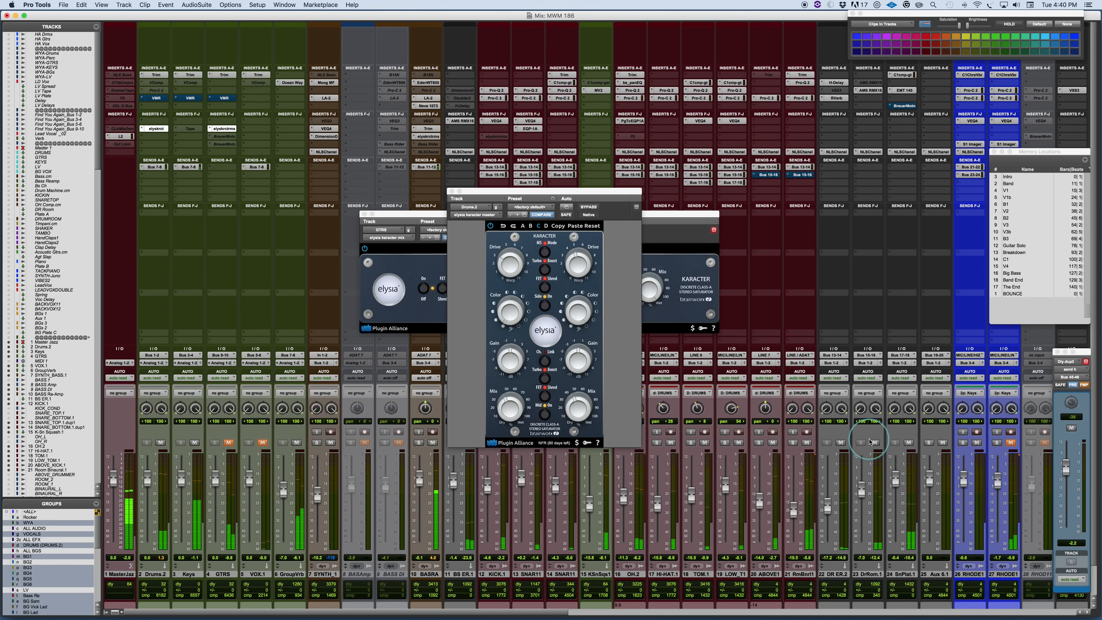
# - Unmute the guitar effects returns on tracks 39 and 40
pyautogui.hscroll(10, 869, 442)
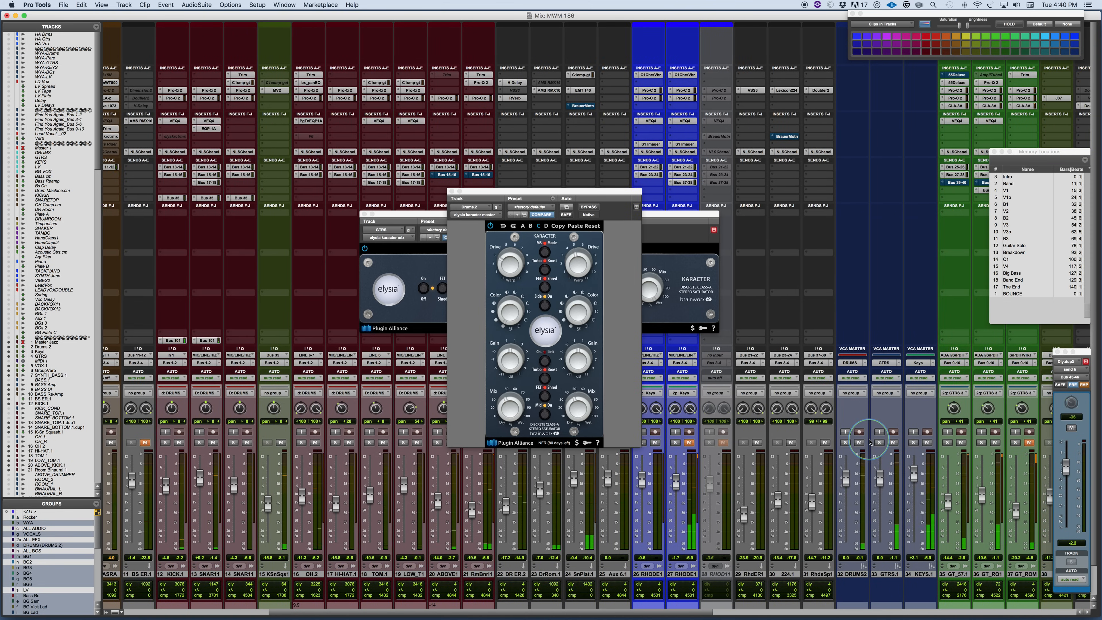
pyautogui.hscroll(5, 869, 442)
pyautogui.click(944, 441)
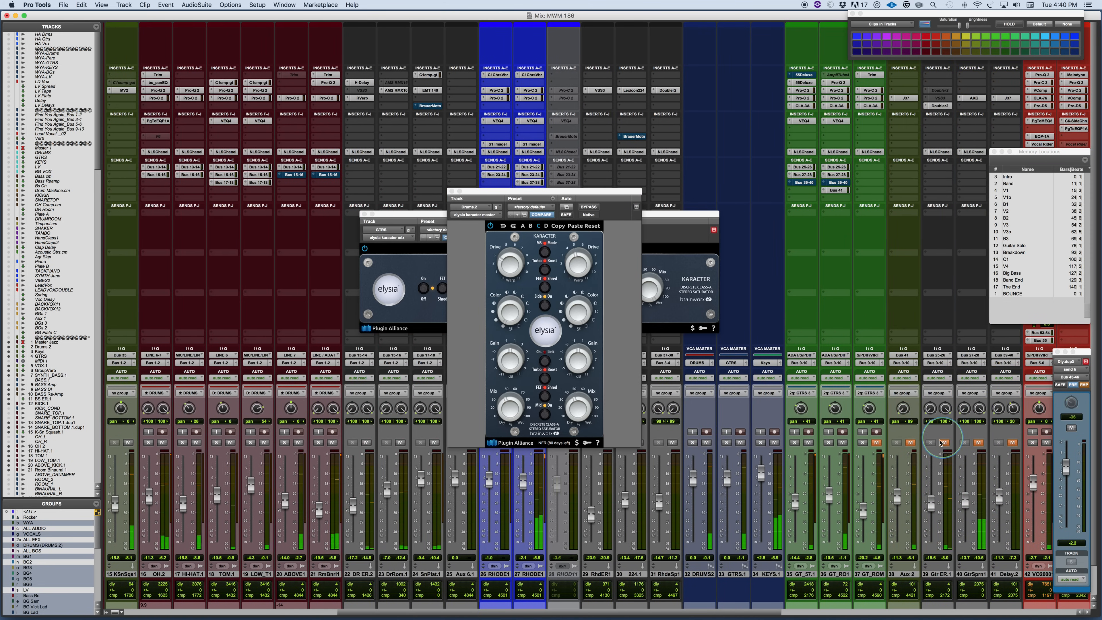
pyautogui.click(944, 442)
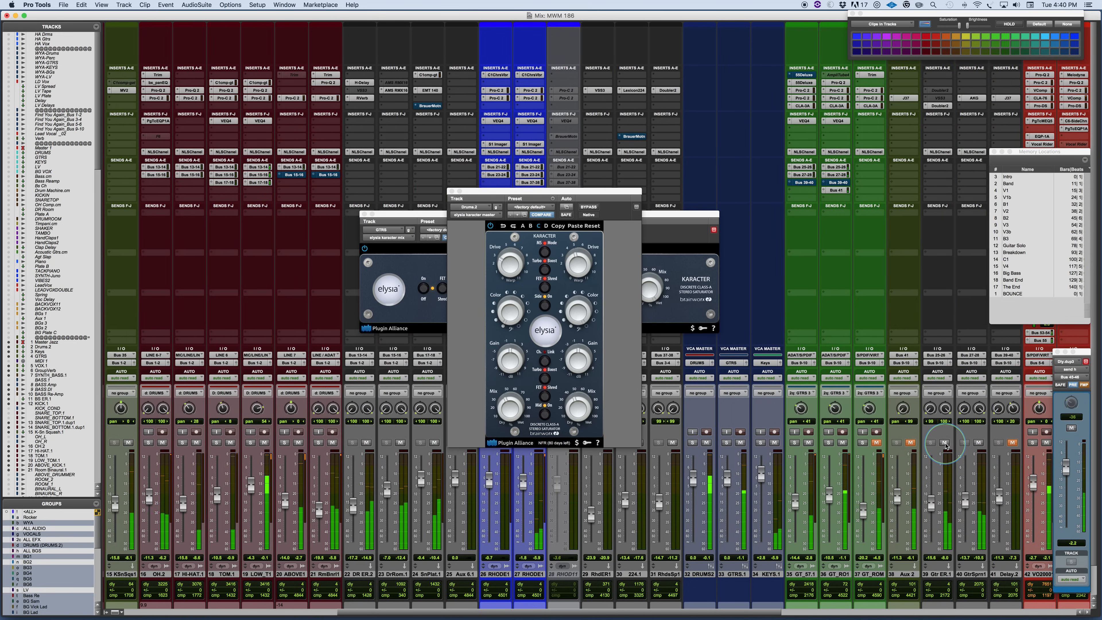
# - Compare the playing full mix with the Karacter inserts on the BASS Re-Amp, GTRS and Drums.2 tracks bypassed and active
pyautogui.click(368, 404)
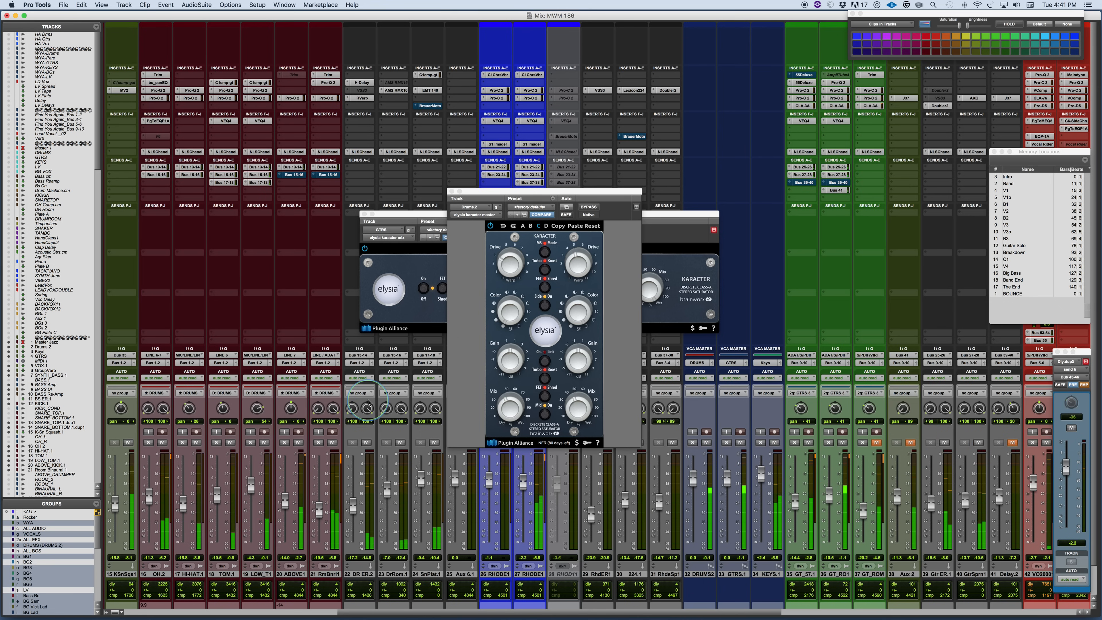
pyautogui.hscroll(-6, 368, 403)
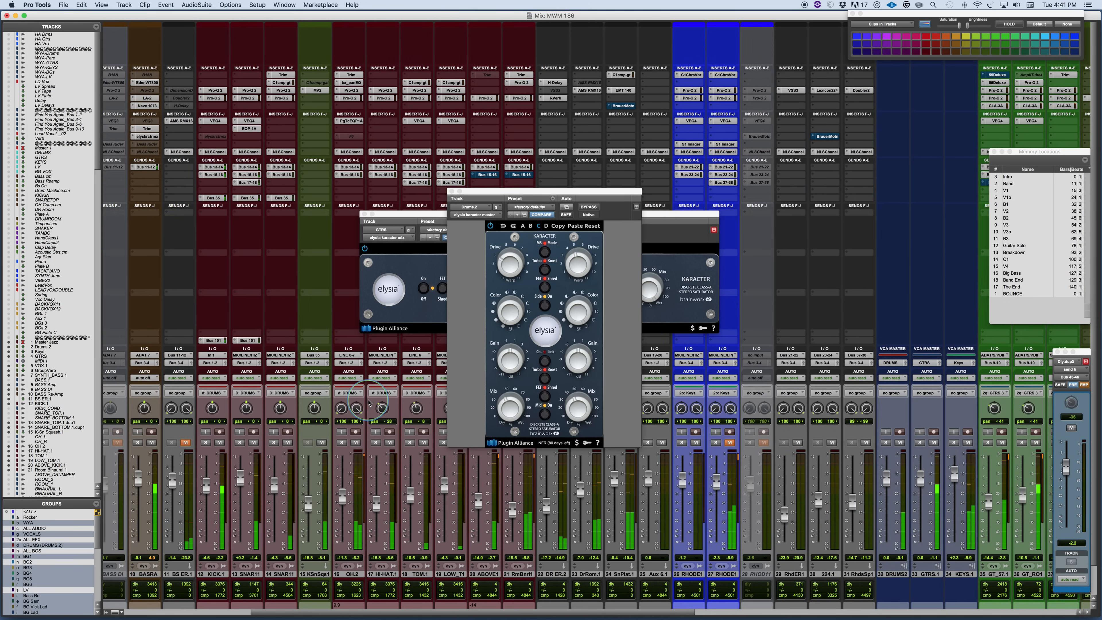
pyautogui.hscroll(-8, 368, 403)
pyautogui.click(209, 442)
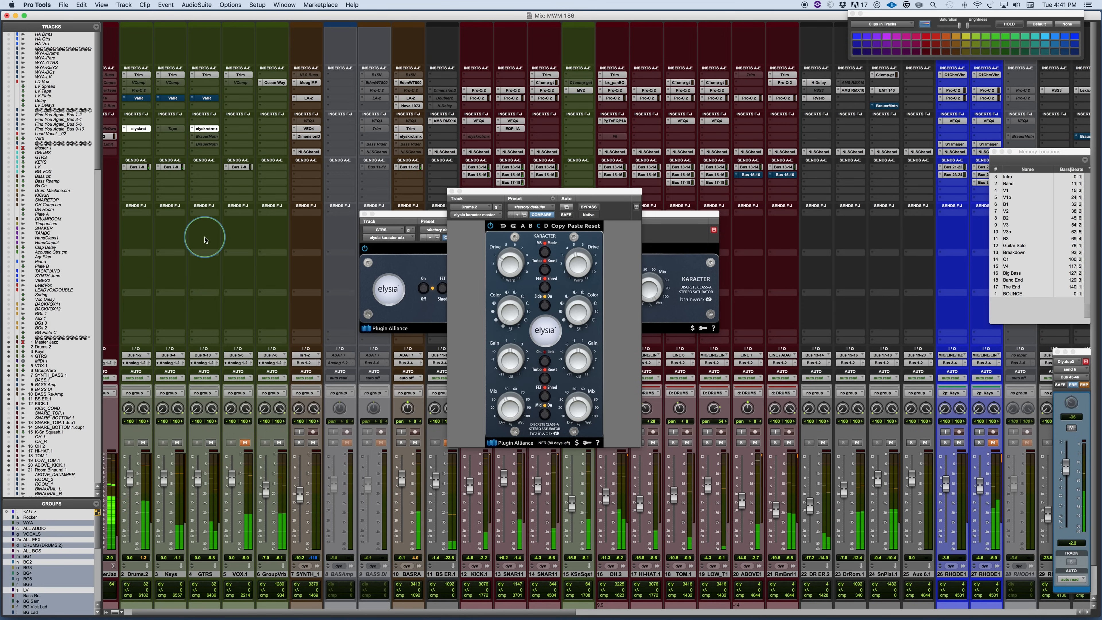
pyautogui.keyDown('super'); pyautogui.click(412, 137); pyautogui.keyUp('super')
pyautogui.keyDown('super'); pyautogui.click(206, 128); pyautogui.keyUp('super')
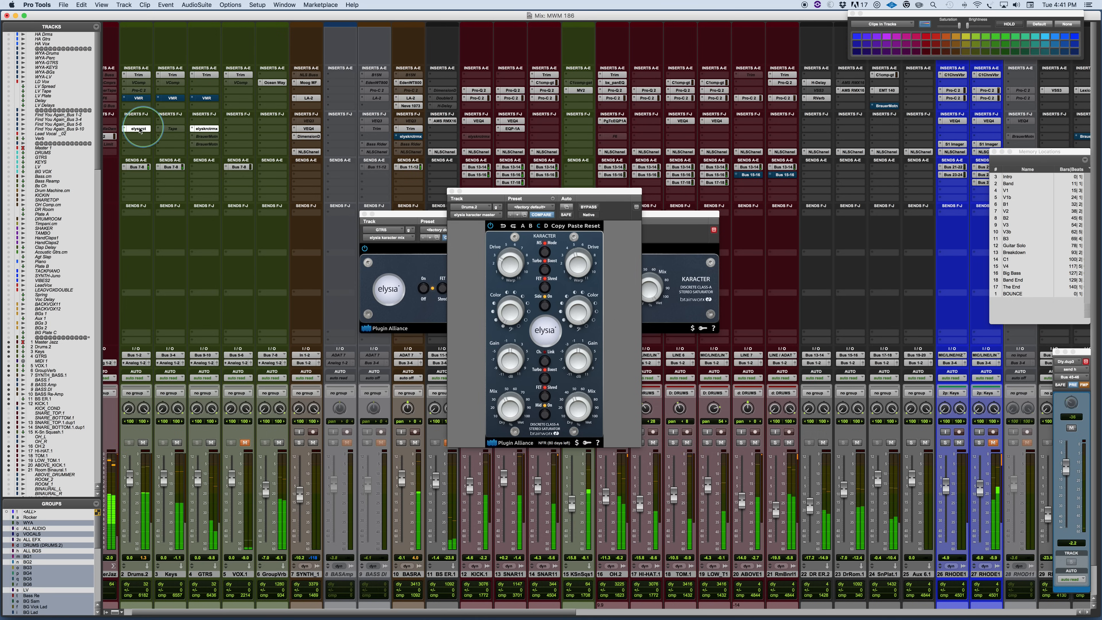
pyautogui.keyDown('super'); pyautogui.click(138, 128); pyautogui.keyUp('super')
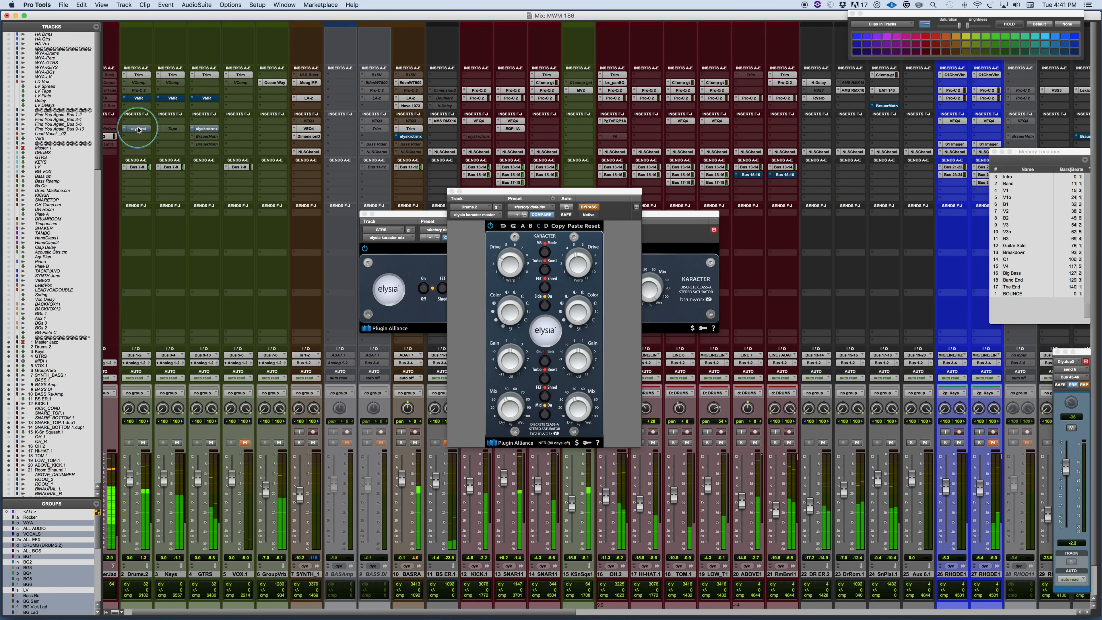
pyautogui.keyDown('super'); pyautogui.click(138, 129); pyautogui.keyUp('super')
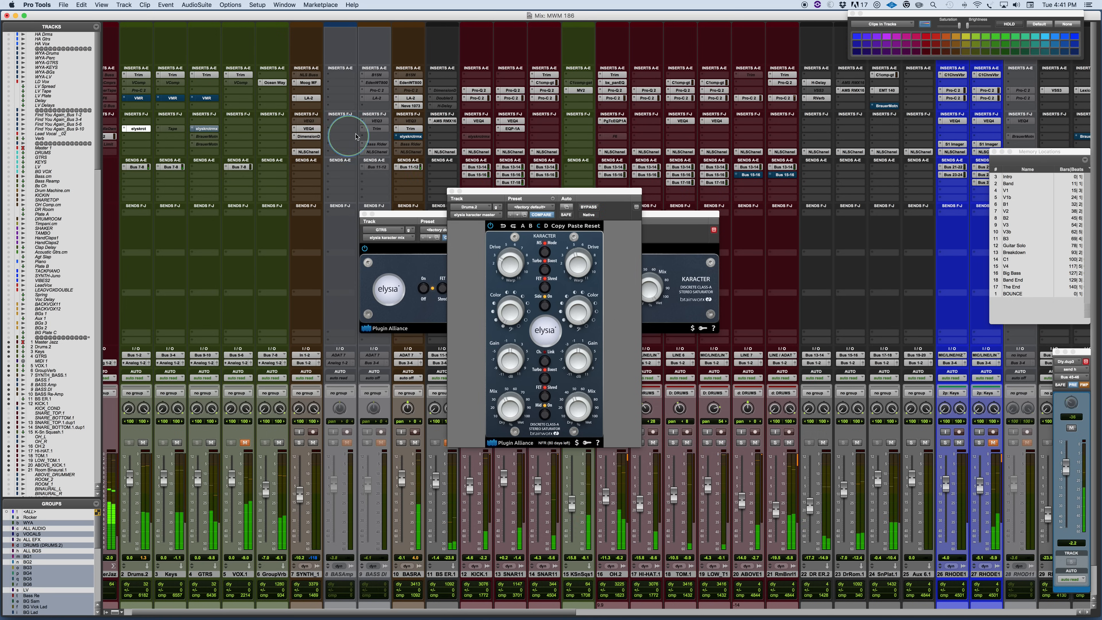
pyautogui.keyDown('super'); pyautogui.click(412, 137); pyautogui.keyUp('super')
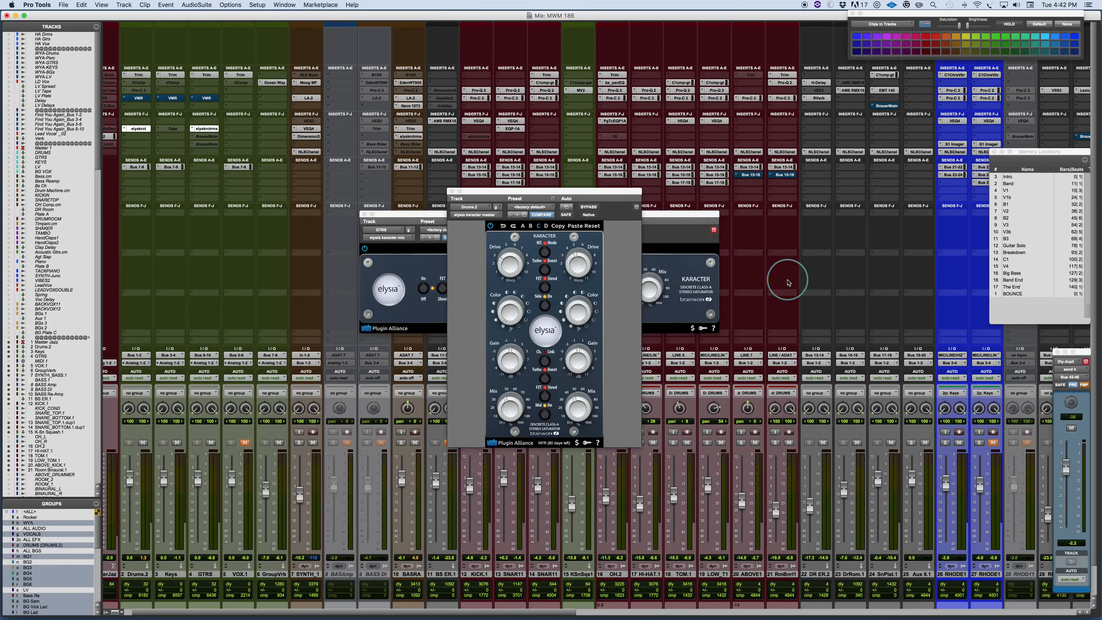
# - Switch to Microsoft PowerPoint
pyautogui.press('super+Tab')
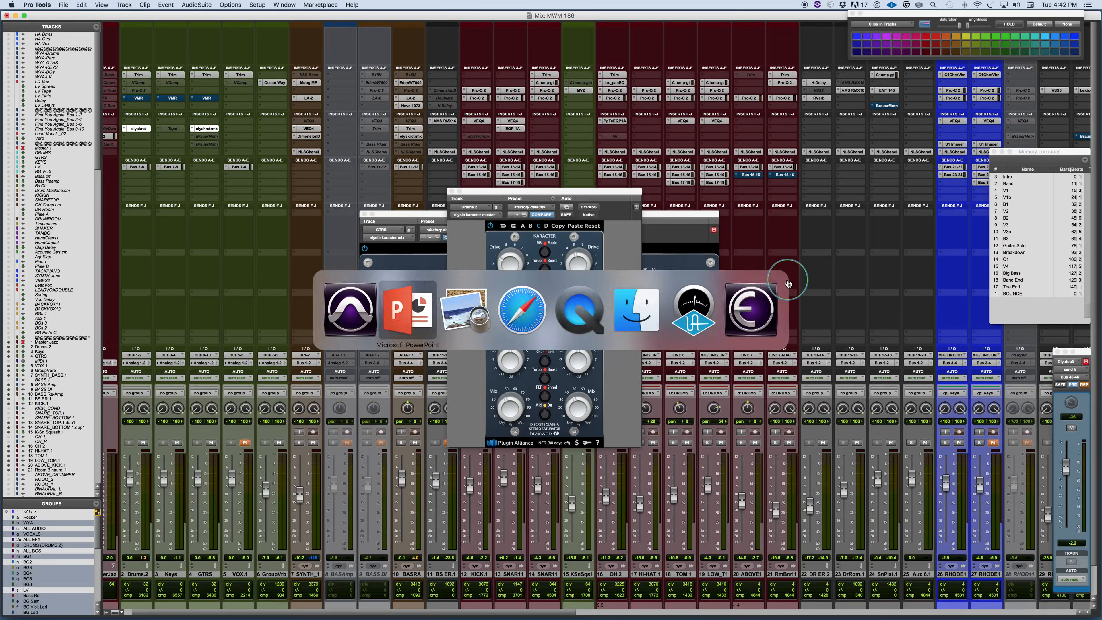